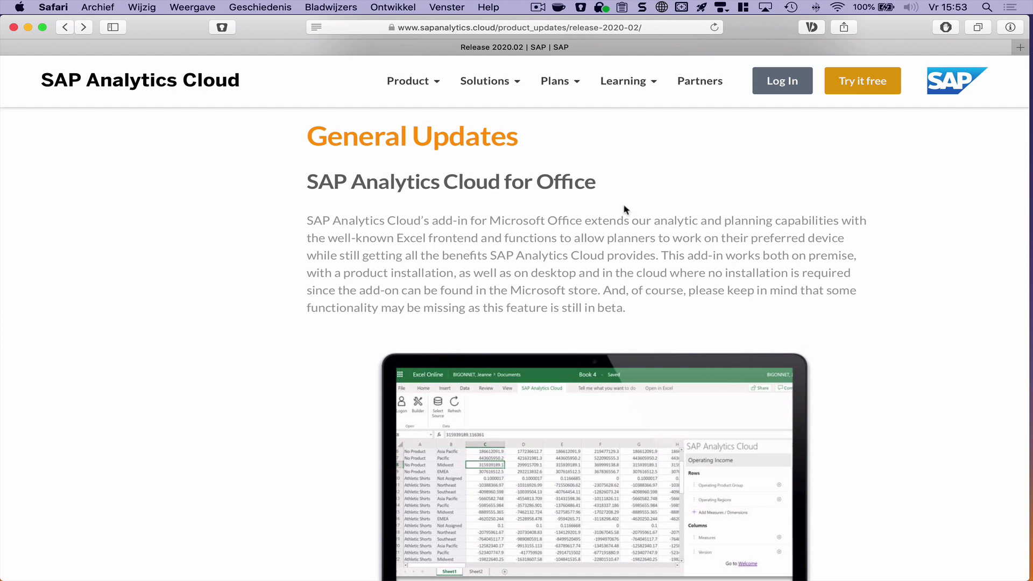
Step: Highlight the 'SAP Analytics Cloud for Office' heading on the 2020.02 release page, then deselect it
{"action": "left_click_drag", "start_coordinate": [598, 184], "coordinate": [299, 185]}
{"action": "left_click", "coordinate": [300, 185]}
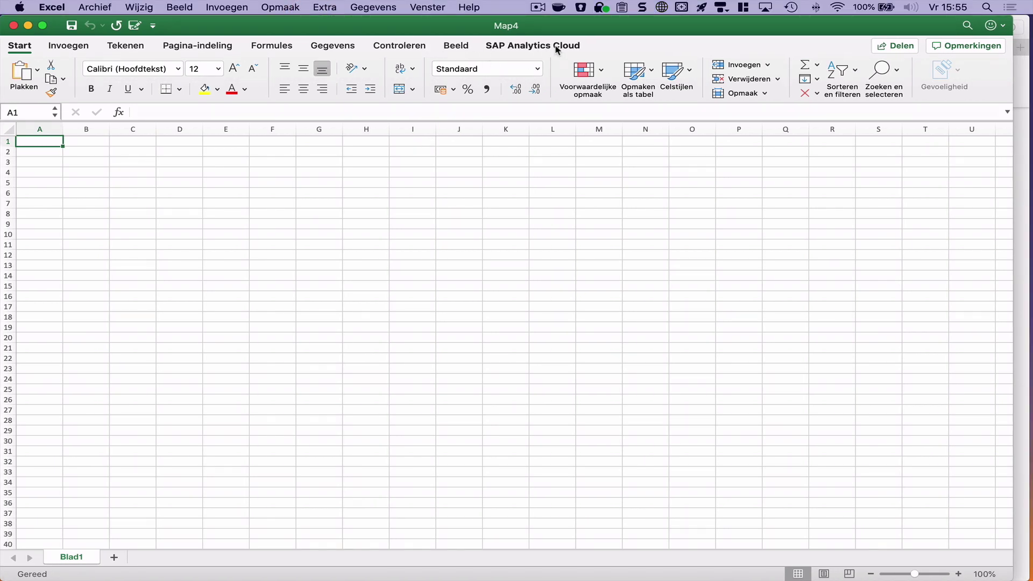
Step: From the Invoegen tab, open 'Mijn invoegtoepassingen' and select the SAP Analytics Cloud add-in
{"action": "left_click", "coordinate": [385, 104]}
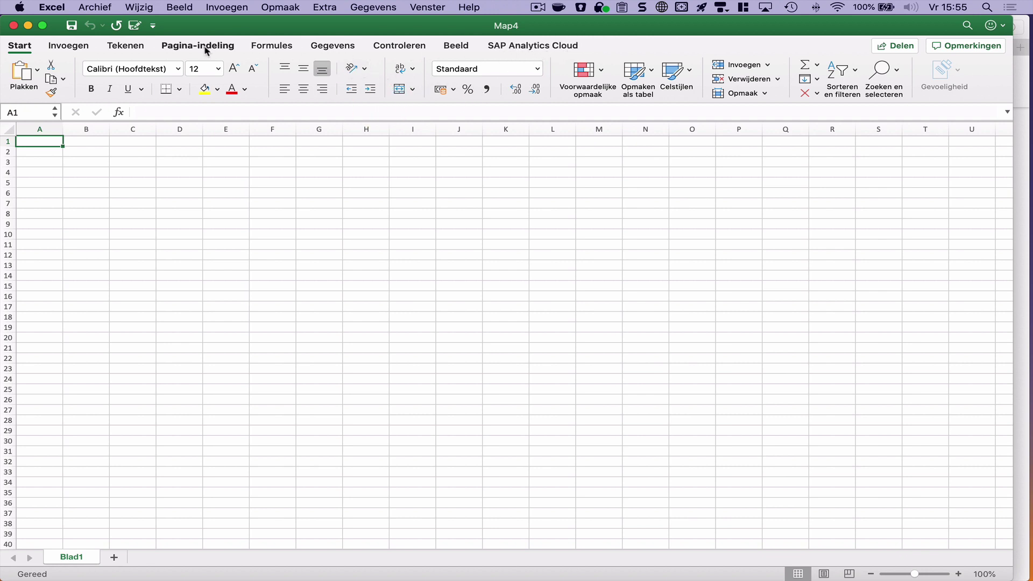
{"action": "left_click", "coordinate": [85, 51]}
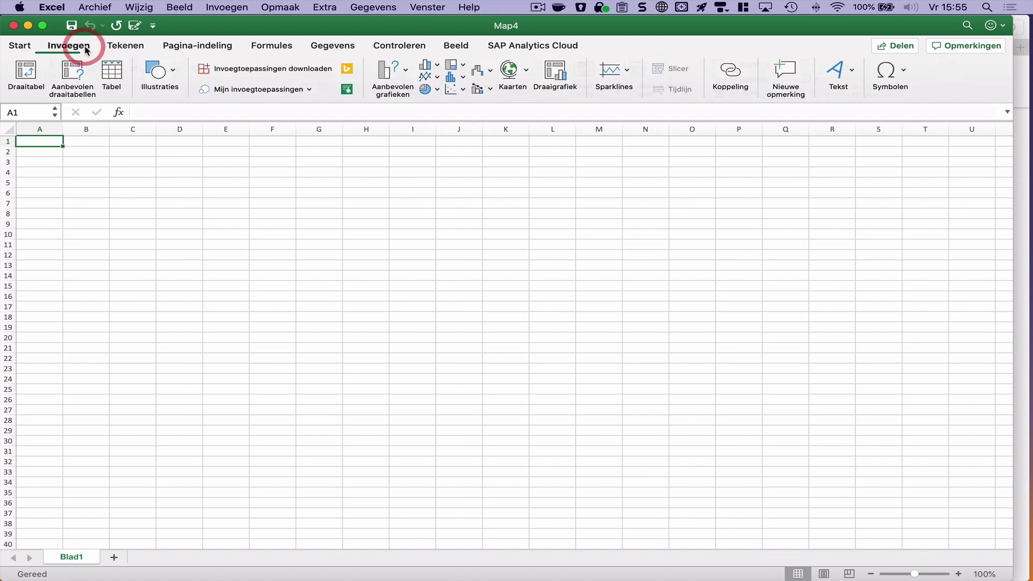
{"action": "left_click", "coordinate": [251, 91]}
{"action": "left_click", "coordinate": [322, 123]}
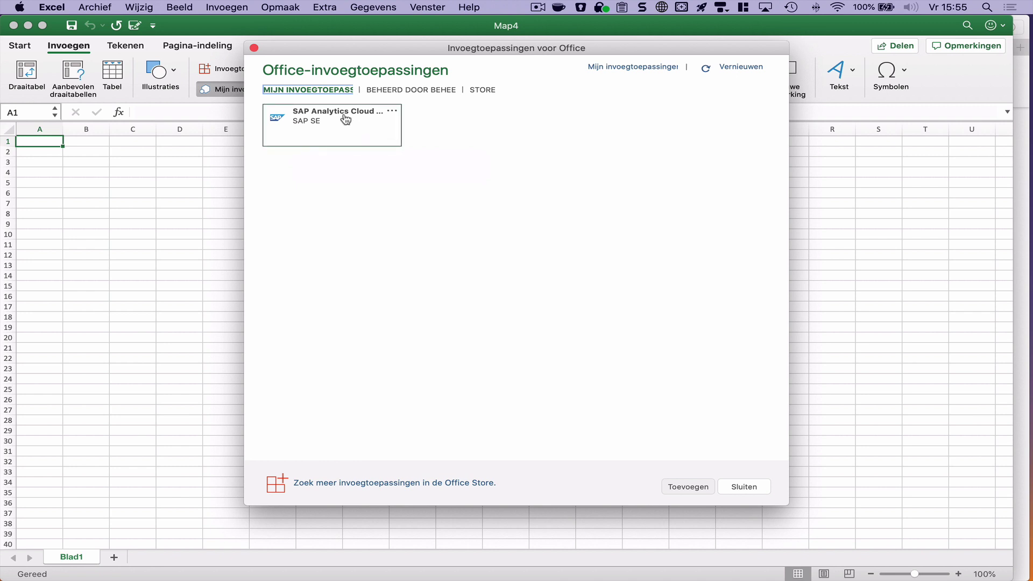
Step: Read the SAP Analytics Cloud tile description, then close the Office Add-ins dialog with Sluiten
{"action": "mouse_move", "coordinate": [276, 119]}
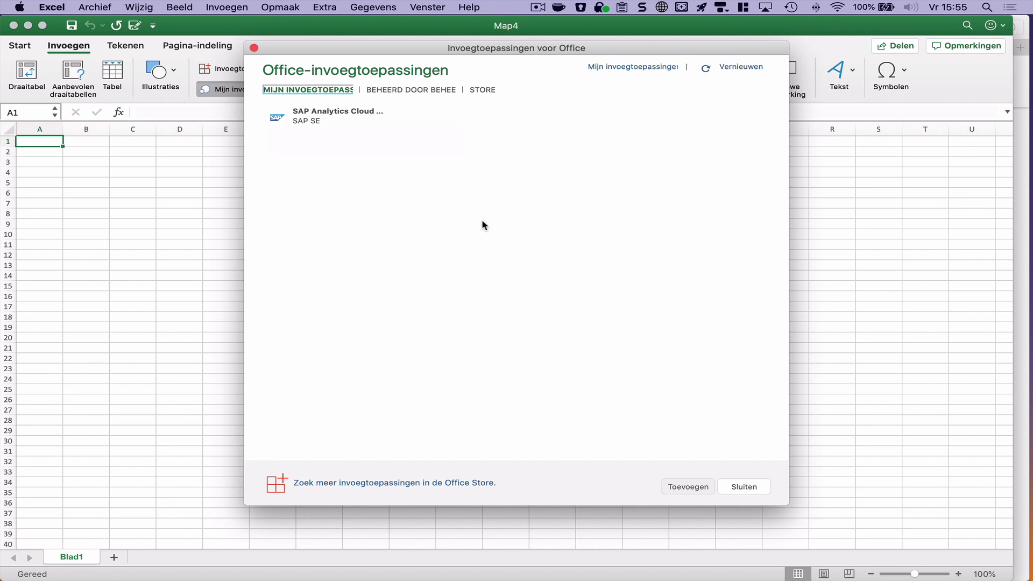
{"action": "left_click", "coordinate": [745, 486]}
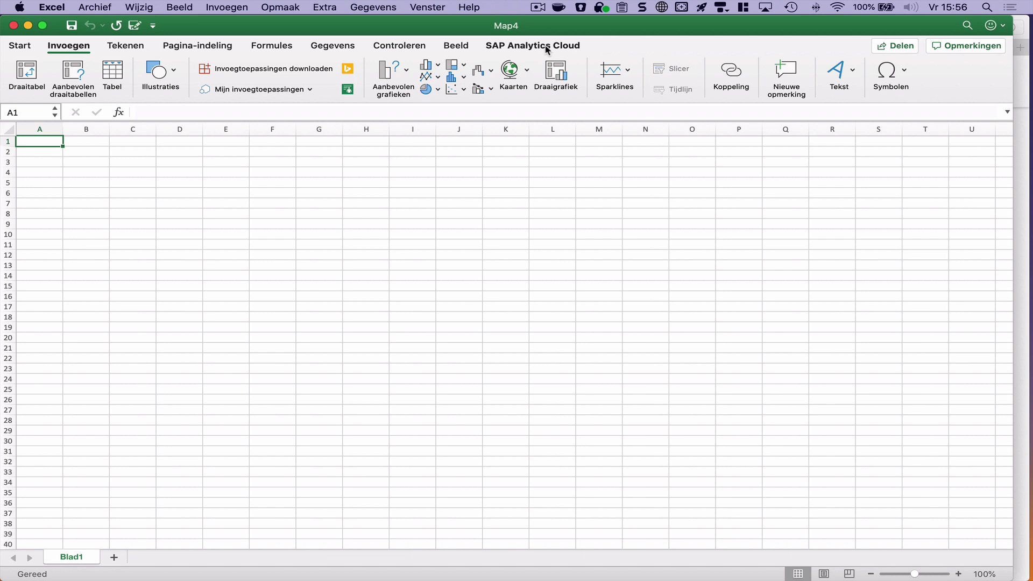
Step: Log in to the SAP Analytics Cloud tenant from the ribbon after checking the tenant URL
{"action": "left_click", "coordinate": [548, 50]}
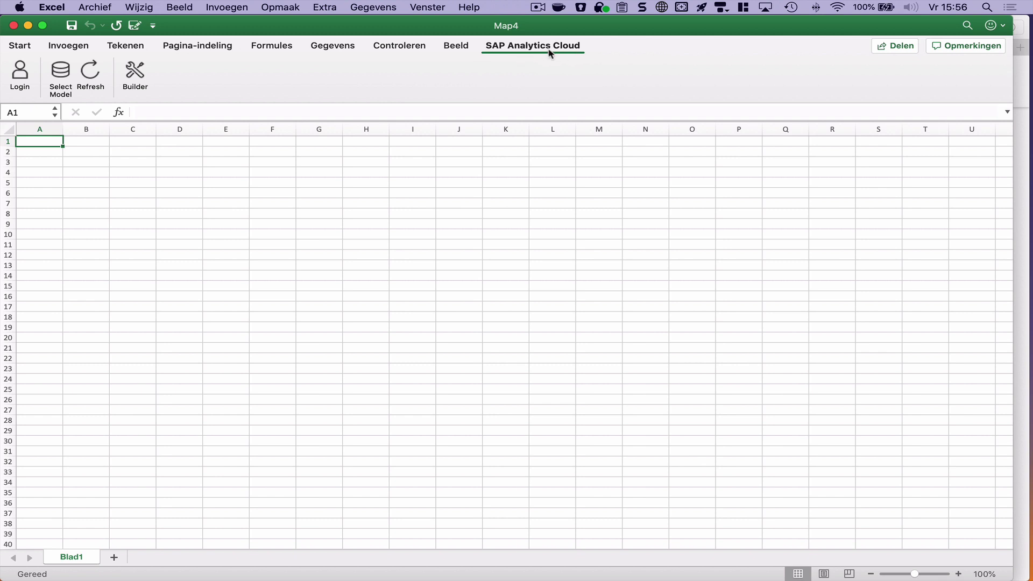
{"action": "left_click", "coordinate": [20, 73]}
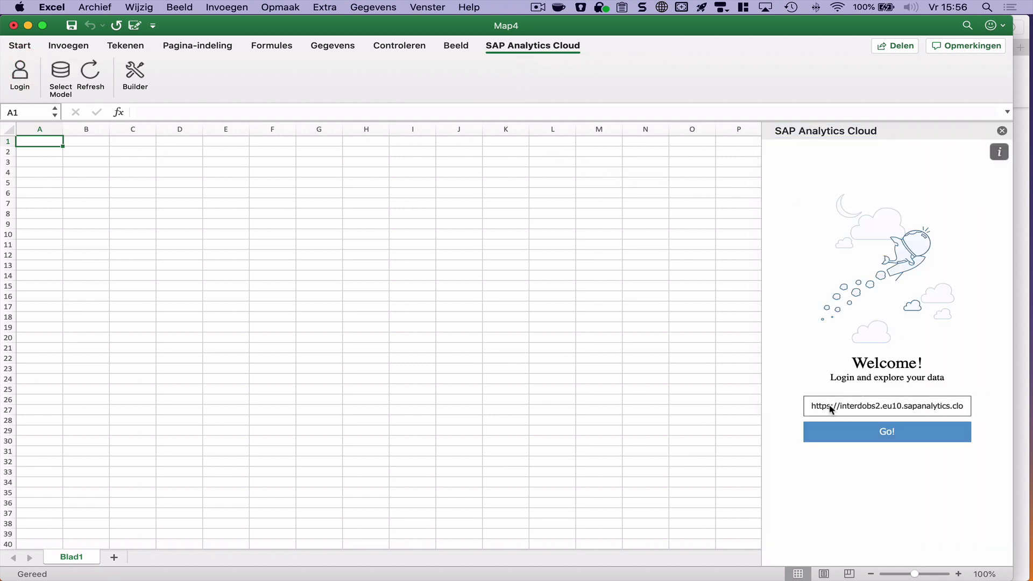
{"action": "left_click_drag", "start_coordinate": [827, 406], "coordinate": [1004, 405]}
{"action": "left_click", "coordinate": [883, 405]}
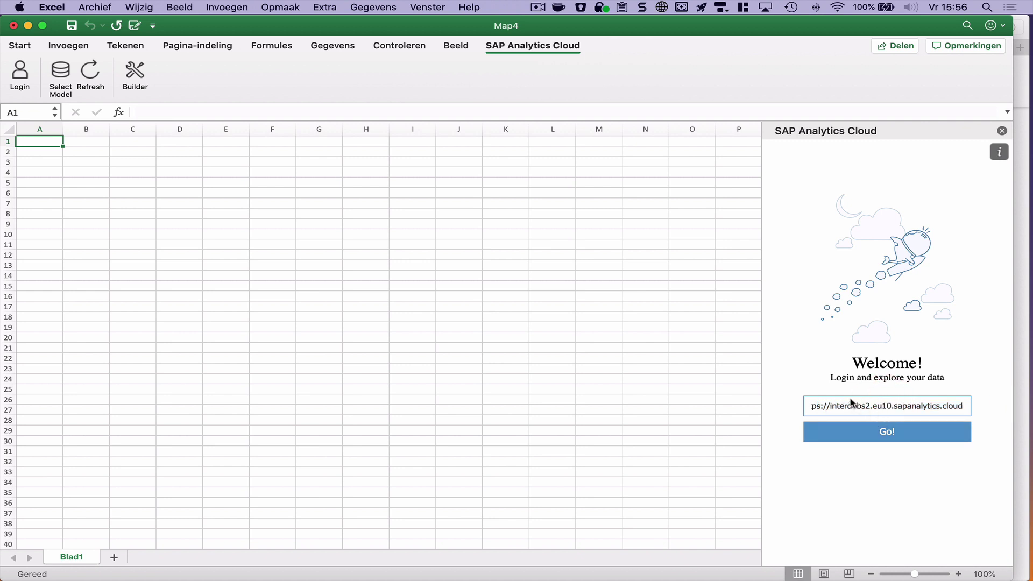
{"action": "left_click", "coordinate": [887, 432]}
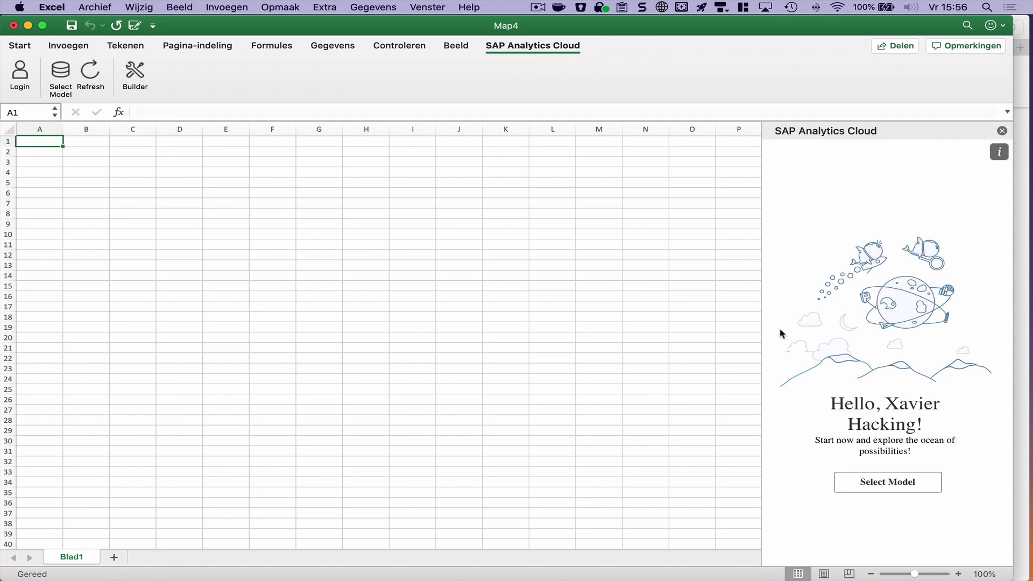
Step: Insert the BestRunBike_Customer_Complaint model into the sheet through Select Model
{"action": "left_click", "coordinate": [890, 483]}
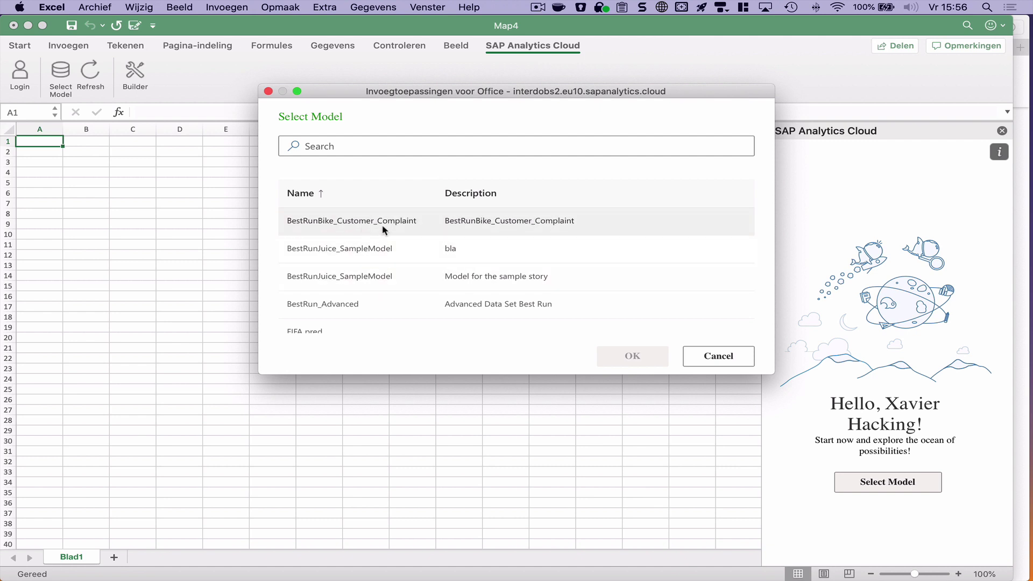
{"action": "left_click", "coordinate": [380, 222]}
{"action": "left_click", "coordinate": [629, 357]}
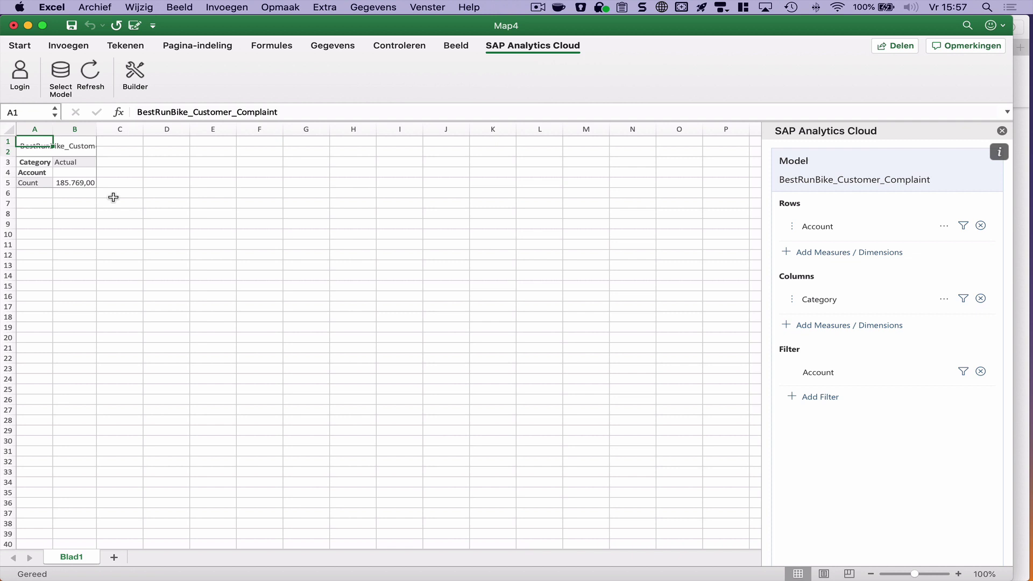
Step: Add Country and Customer as row dimensions of the complaint table
{"action": "left_click", "coordinate": [130, 203]}
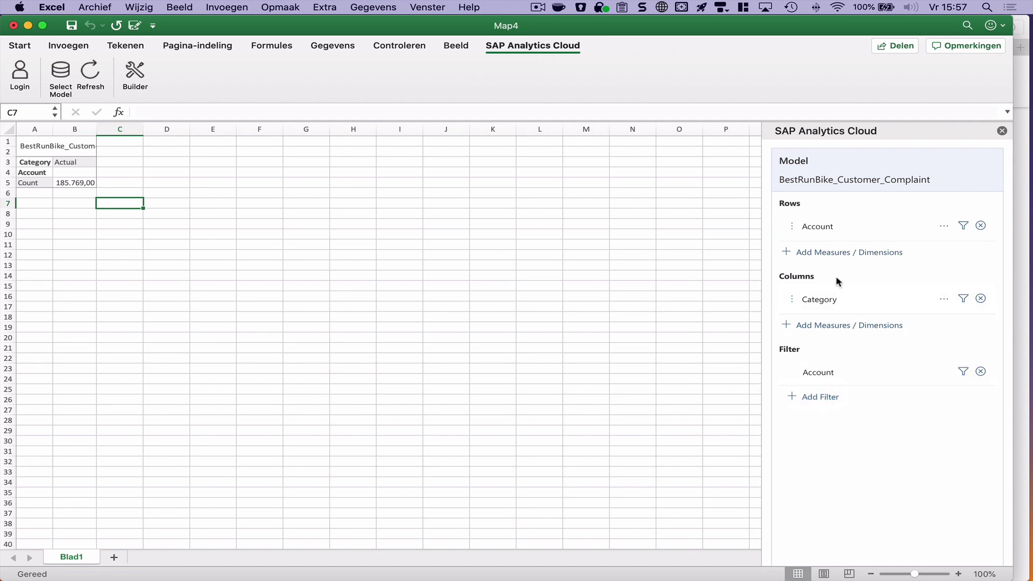
{"action": "left_click", "coordinate": [848, 252]}
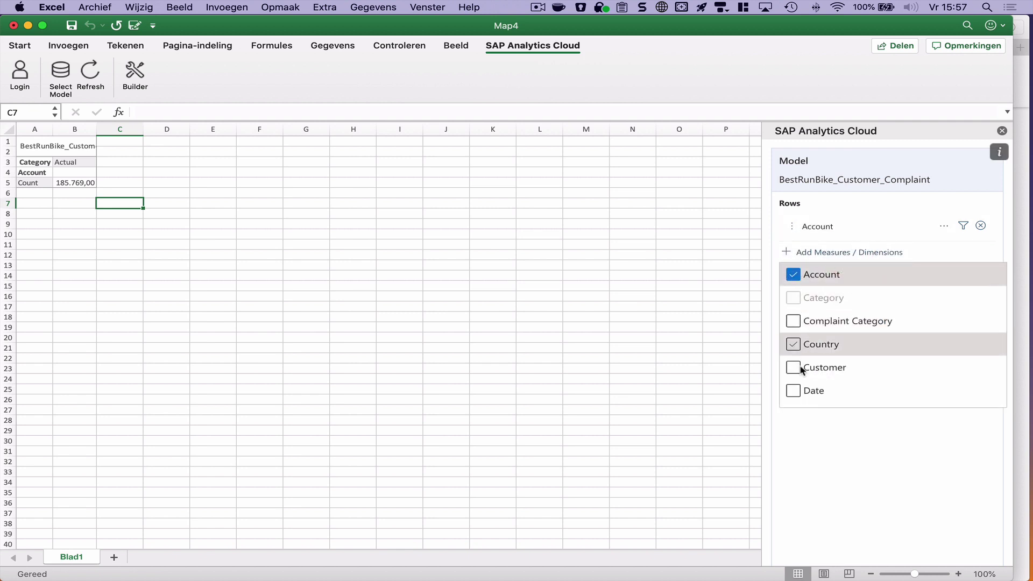
{"action": "left_click", "coordinate": [794, 346]}
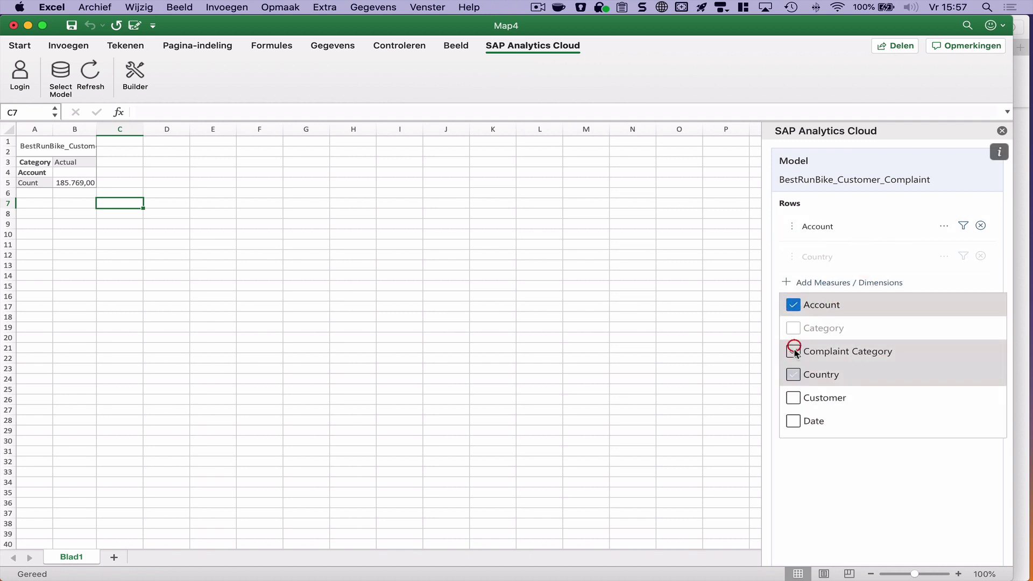
{"action": "left_click", "coordinate": [794, 397]}
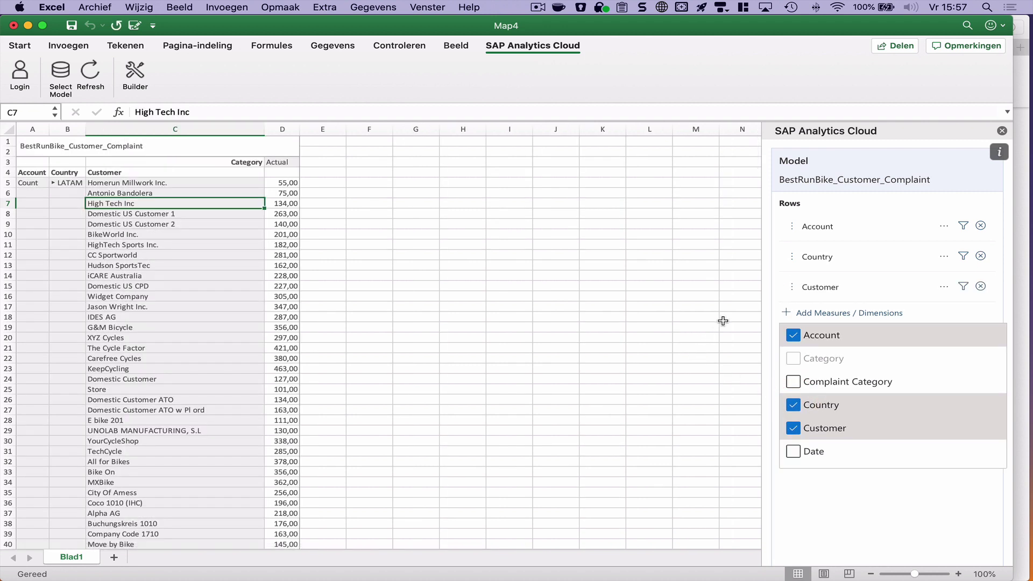
{"action": "left_click", "coordinate": [725, 317]}
{"action": "left_click", "coordinate": [831, 487]}
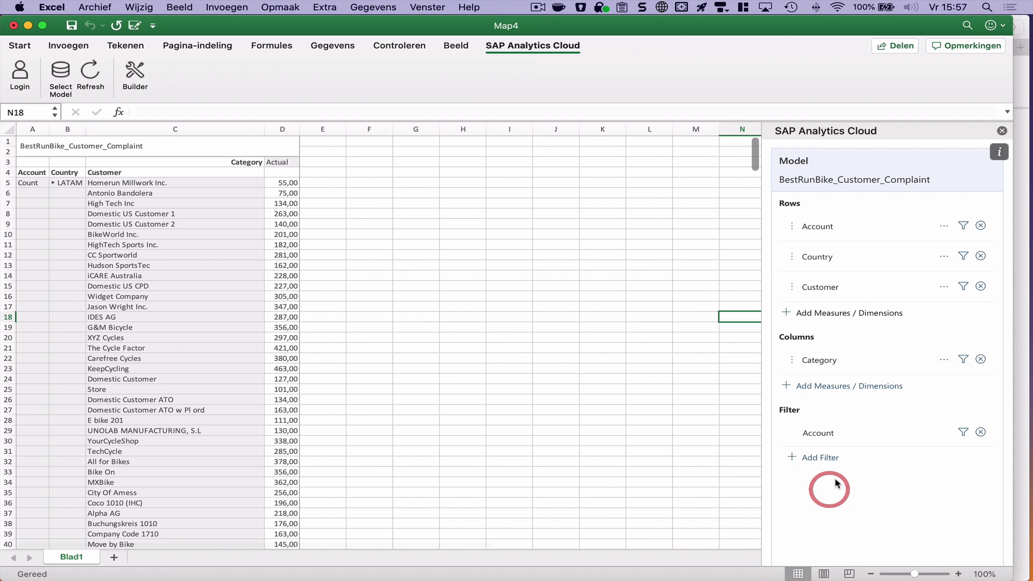
Step: Add Complaint Category to the table's columns, showing Chain, Brake, Pedal and other categories
{"action": "left_click", "coordinate": [842, 385]}
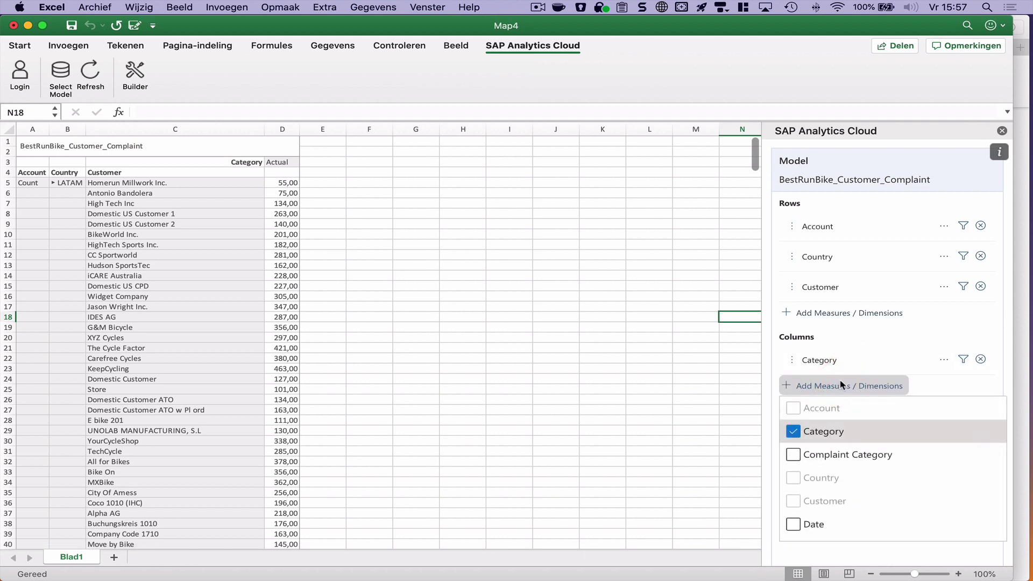
{"action": "left_click", "coordinate": [796, 458]}
{"action": "scroll", "coordinate": [727, 406], "scroll_direction": "right", "scroll_amount": 1}
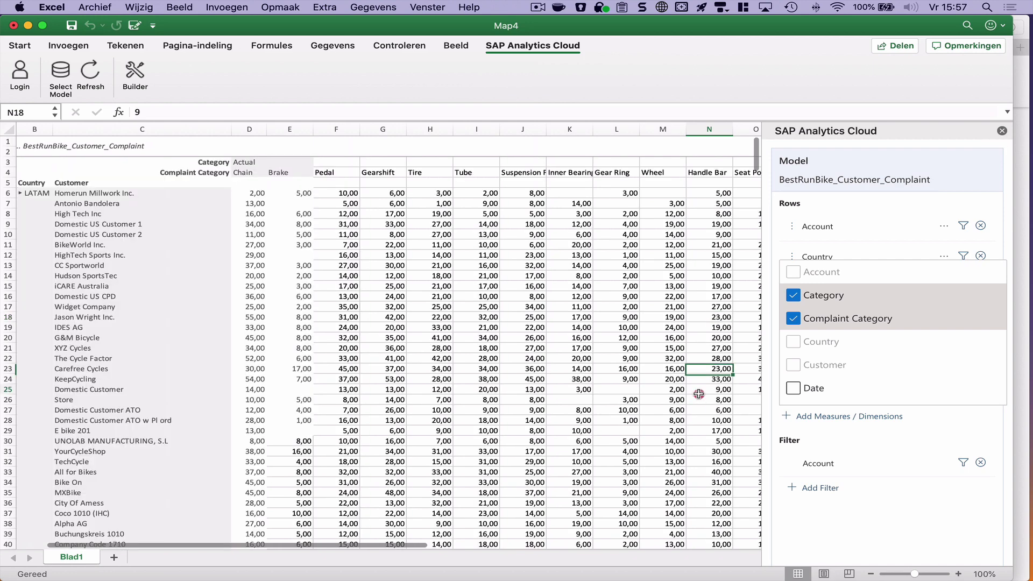
{"action": "left_click", "coordinate": [699, 393]}
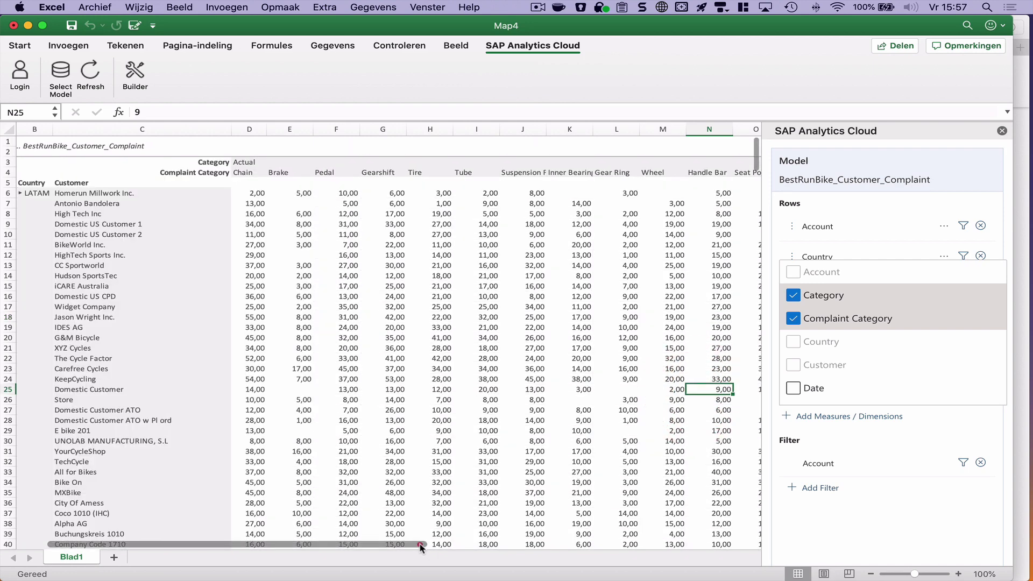
{"action": "left_click_drag", "start_coordinate": [422, 547], "coordinate": [400, 547]}
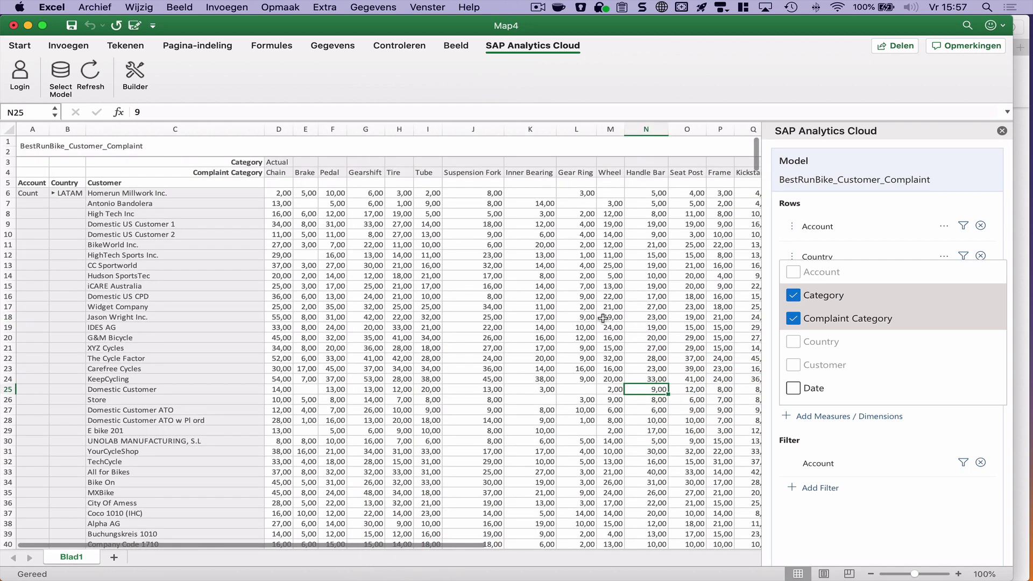
{"action": "right_click", "coordinate": [285, 193]}
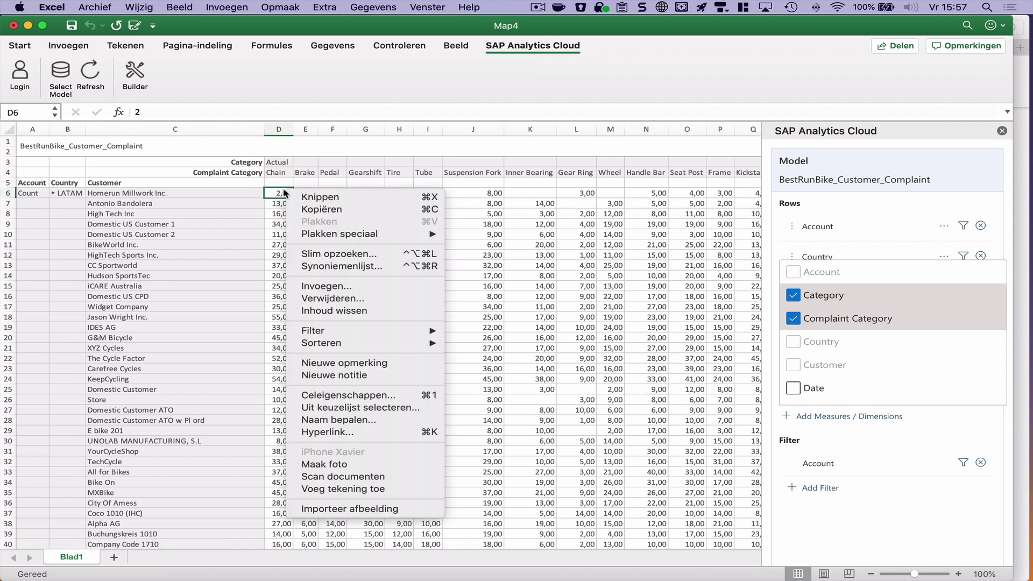
{"action": "left_click", "coordinate": [280, 193]}
{"action": "left_click", "coordinate": [872, 522]}
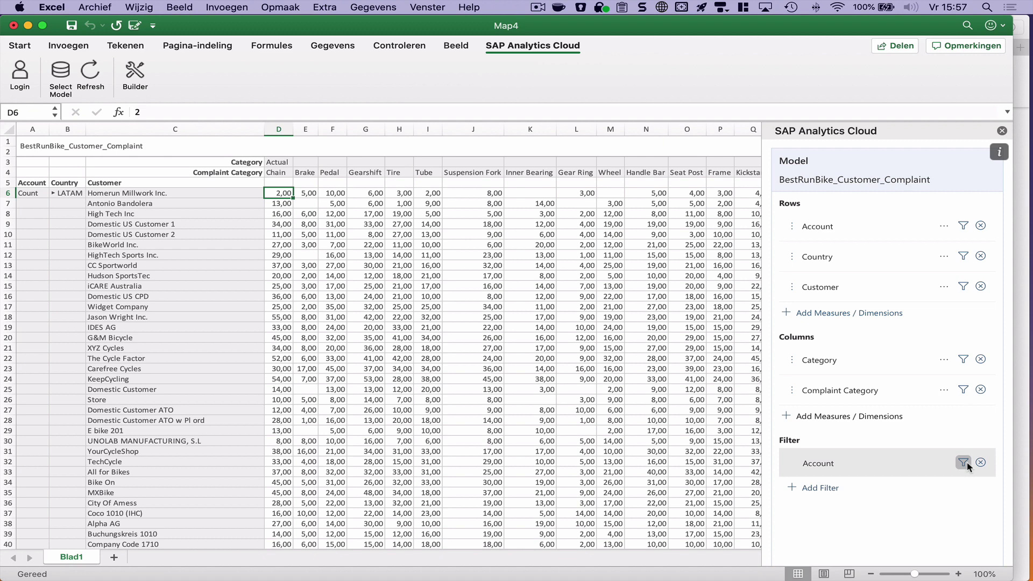
Step: Filter Complaint Category to Brake, Pedal, Gearshift and Tire
{"action": "left_click", "coordinate": [824, 488]}
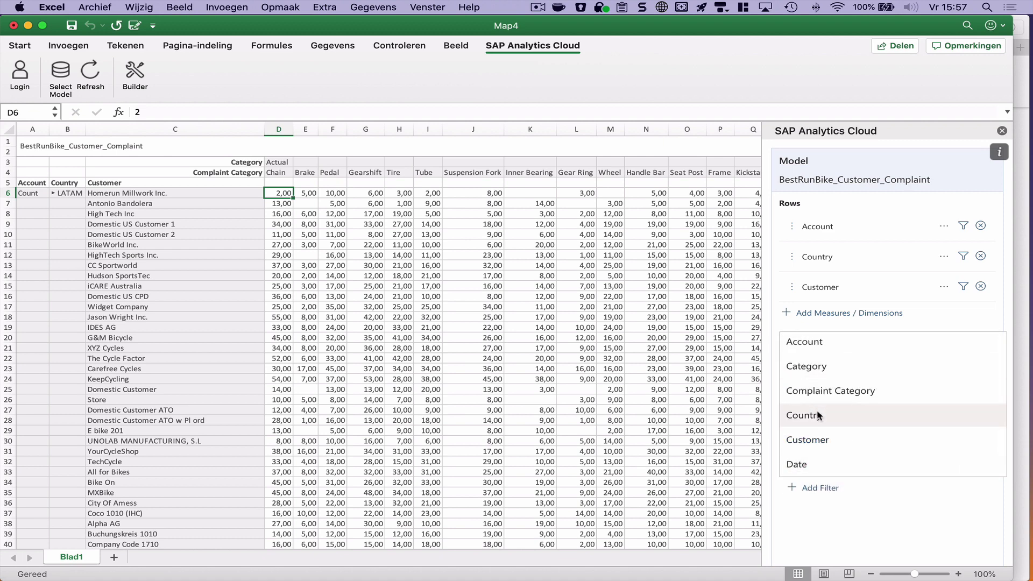
{"action": "left_click", "coordinate": [846, 394]}
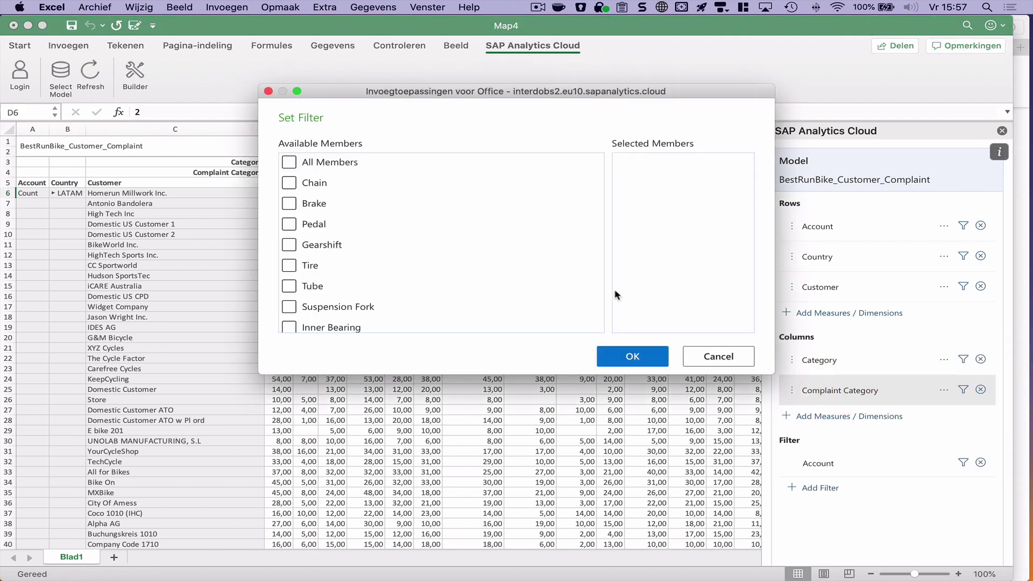
{"action": "left_click", "coordinate": [289, 203]}
{"action": "left_click", "coordinate": [289, 224]}
{"action": "left_click", "coordinate": [289, 245]}
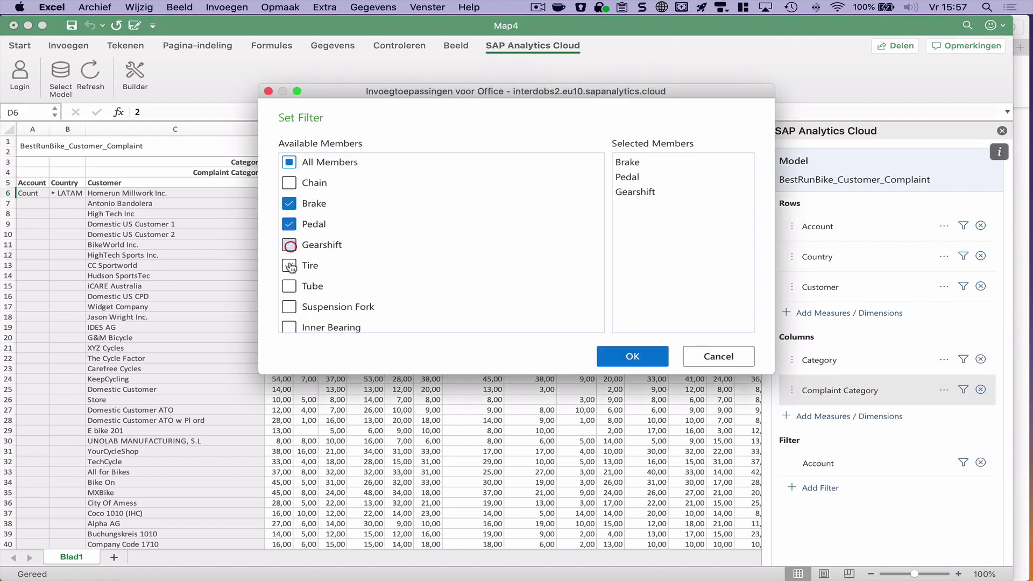
{"action": "left_click", "coordinate": [289, 266]}
{"action": "left_click", "coordinate": [640, 358]}
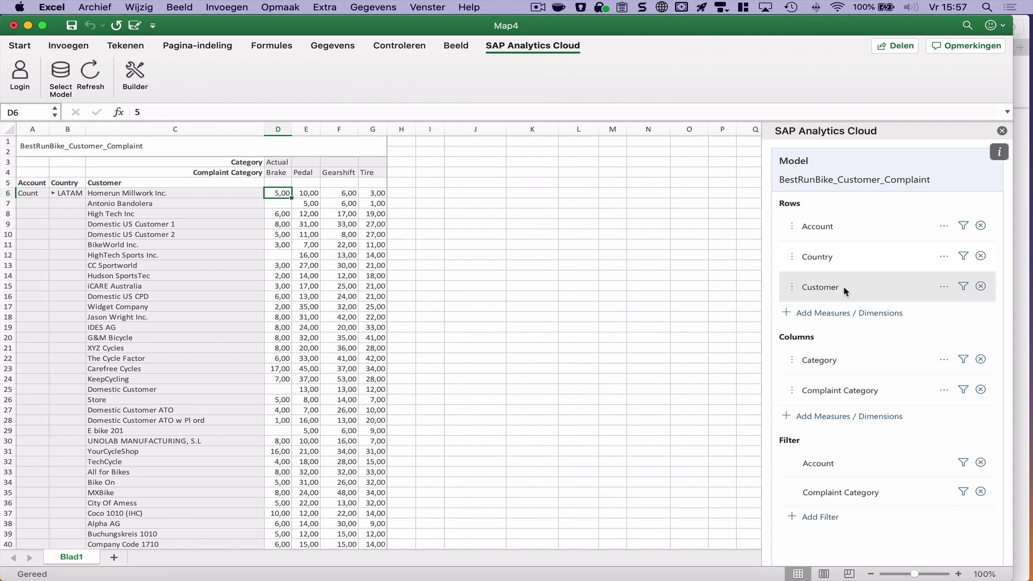
Step: Move Customer ahead of Country in the row order and review Country's hierarchy options without changes
{"action": "left_click_drag", "start_coordinate": [834, 291], "coordinate": [842, 233]}
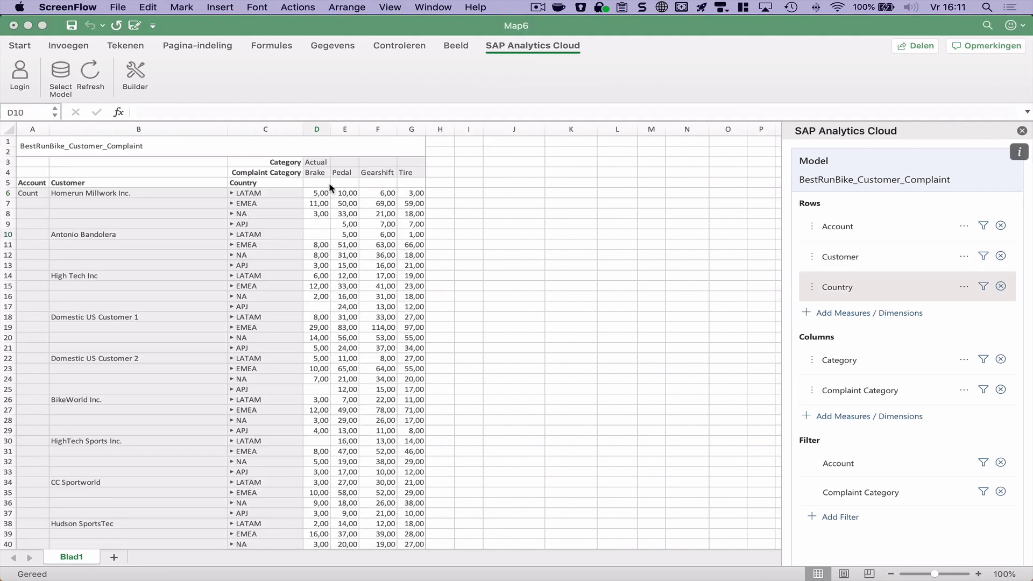
{"action": "left_click", "coordinate": [317, 190]}
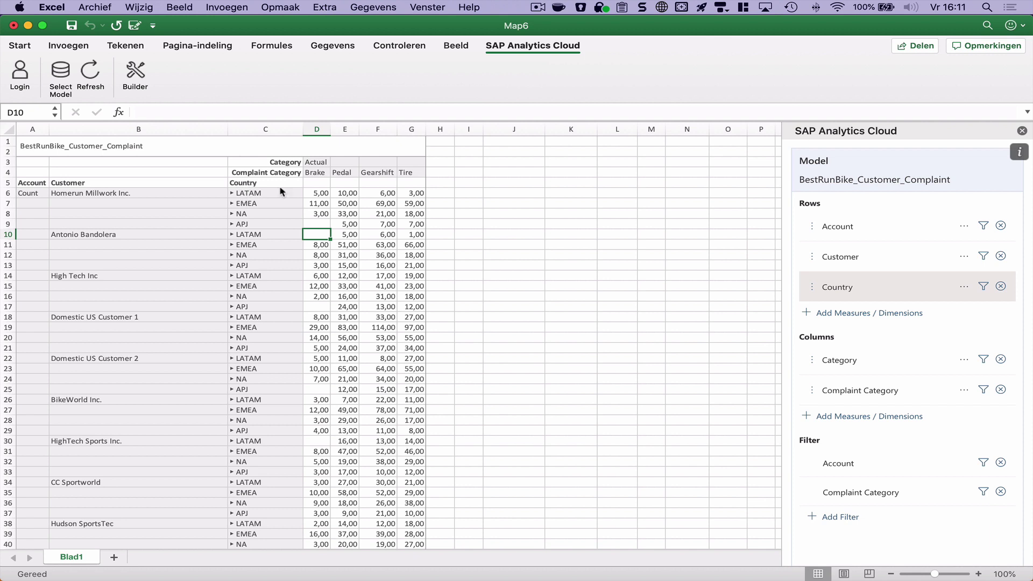
{"action": "left_click", "coordinate": [963, 286]}
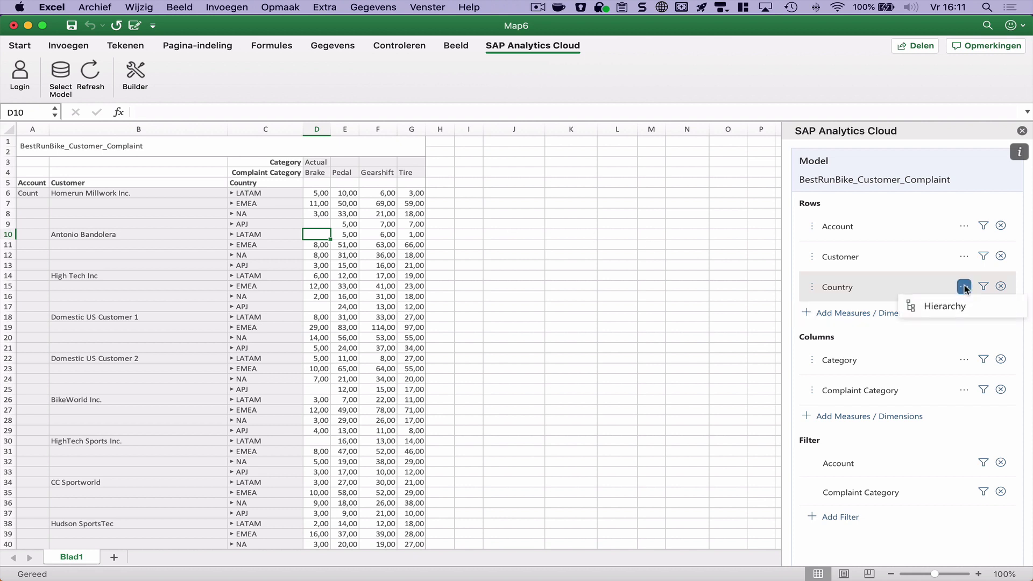
{"action": "left_click", "coordinate": [961, 312]}
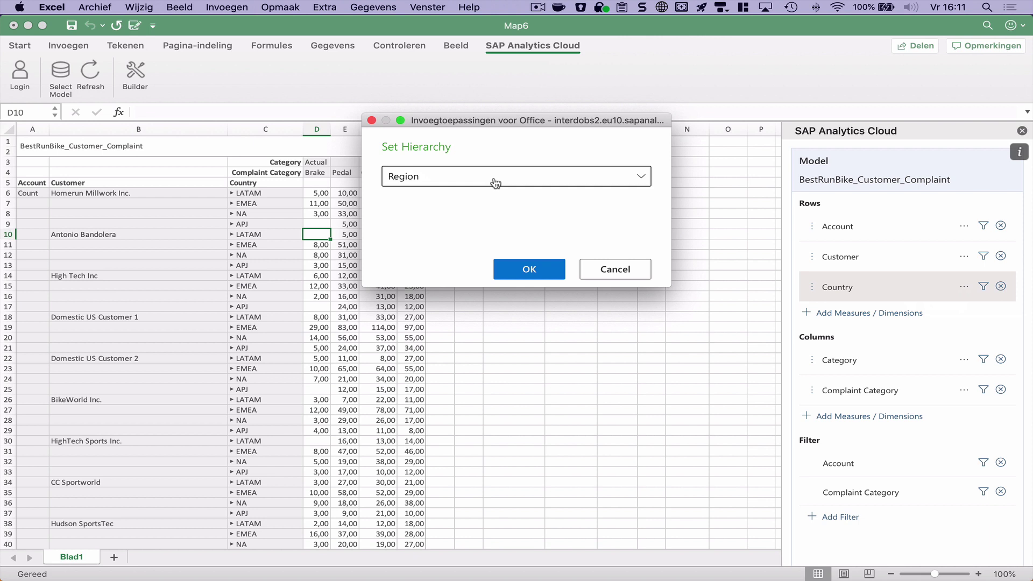
{"action": "left_click", "coordinate": [525, 182]}
{"action": "left_click", "coordinate": [526, 180]}
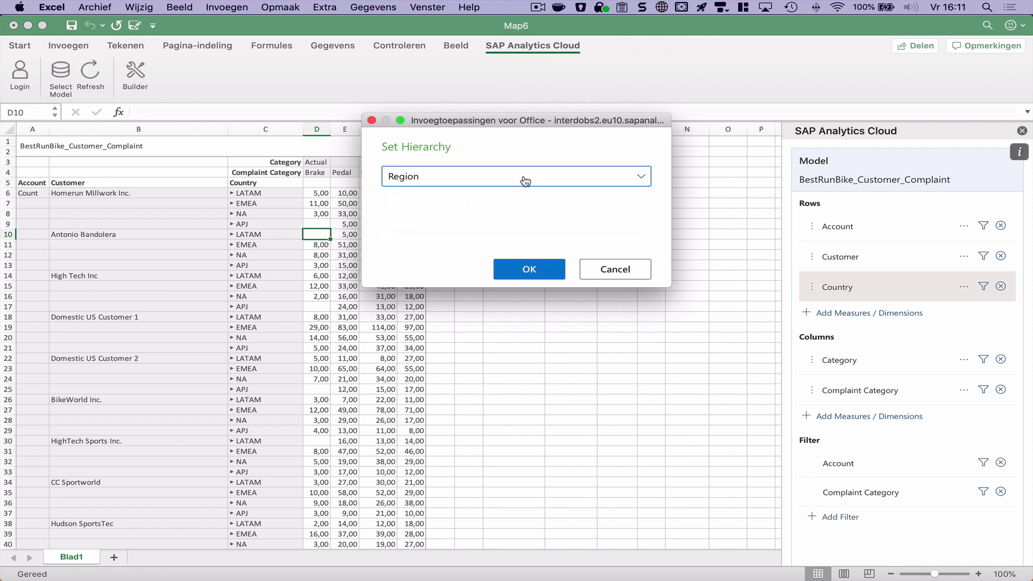
{"action": "left_click", "coordinate": [624, 274]}
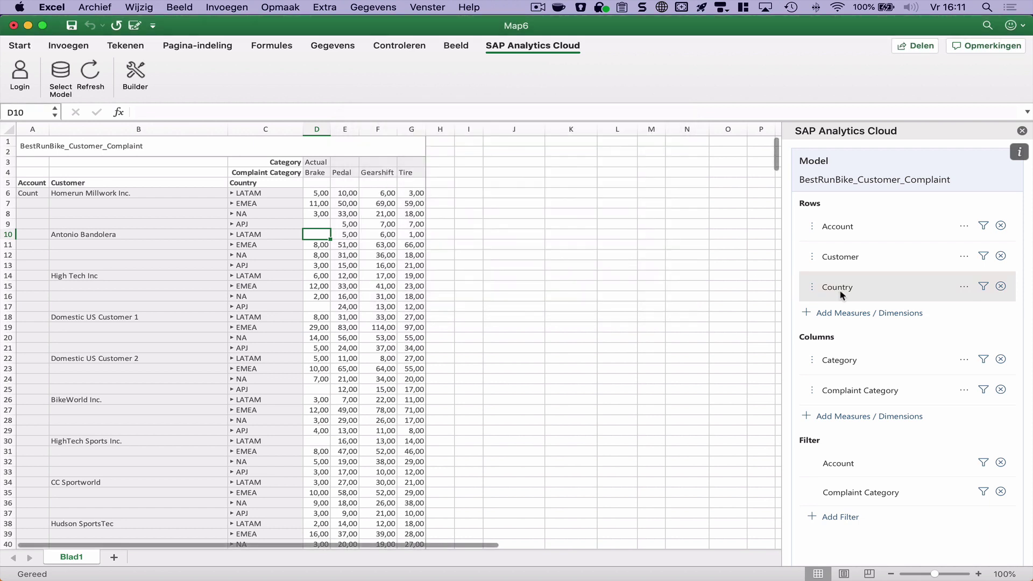
Step: Set Country's options to show Region, listing LATAM, EMEA, NA and APJ under each customer
{"action": "left_click", "coordinate": [965, 288]}
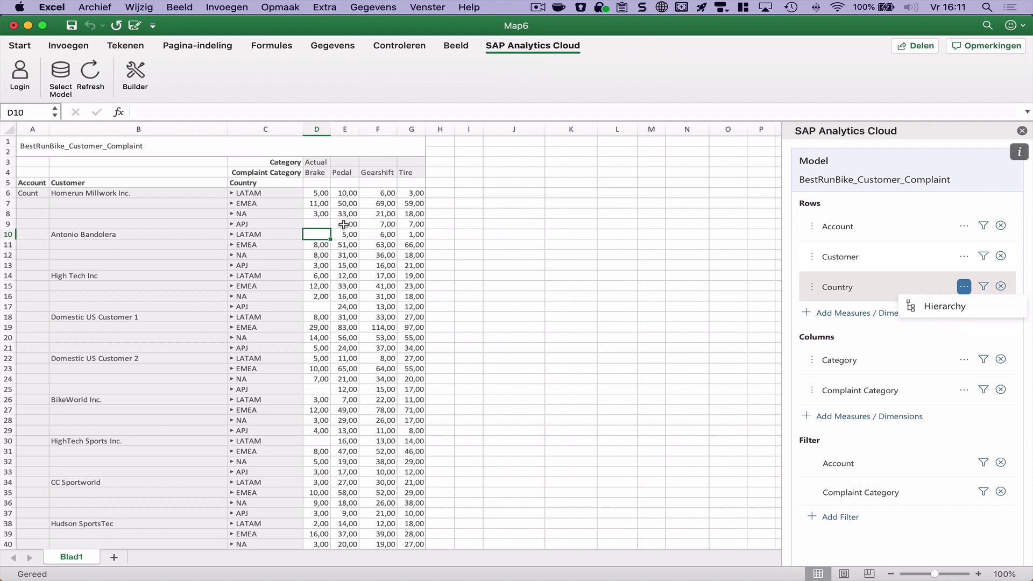
{"action": "left_click", "coordinate": [476, 230]}
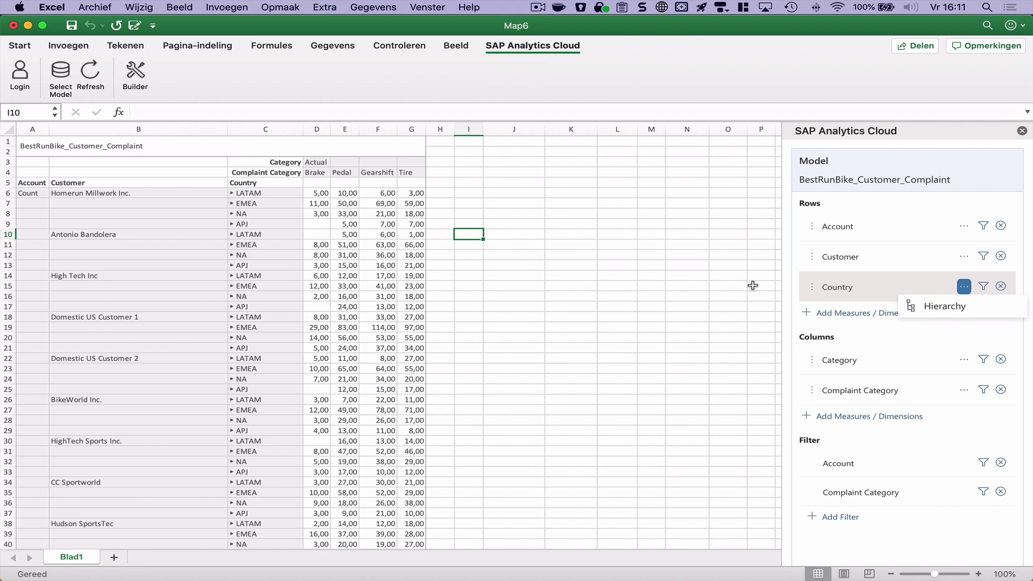
{"action": "left_click", "coordinate": [688, 276]}
{"action": "left_click", "coordinate": [916, 284]}
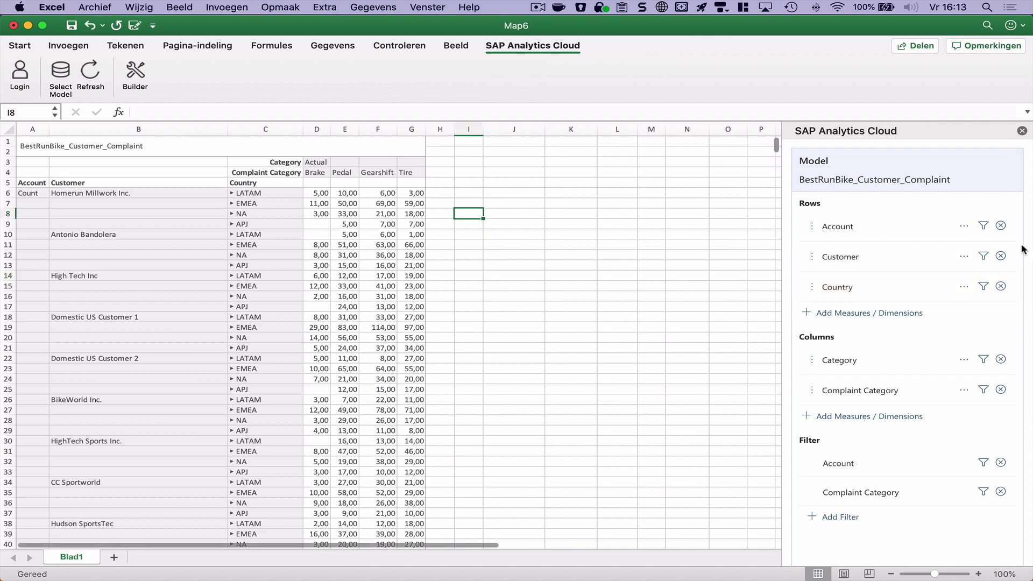
Step: Reload the Builder with cell A1 selected and refresh the complaint data from the model
{"action": "left_click", "coordinate": [141, 74]}
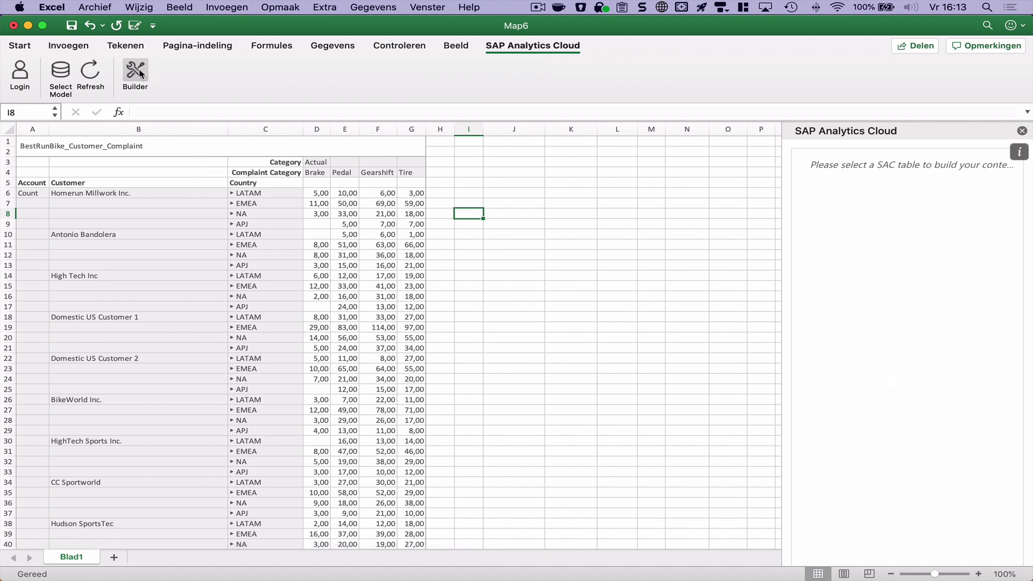
{"action": "left_click", "coordinate": [131, 141]}
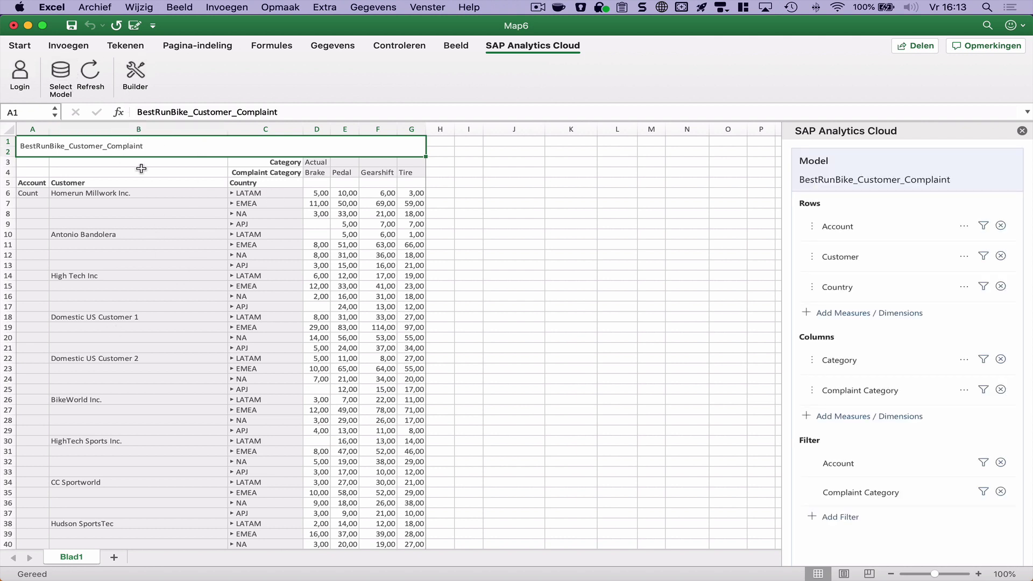
{"action": "scroll", "coordinate": [111, 146], "scroll_direction": "down", "scroll_amount": 1}
{"action": "left_click", "coordinate": [90, 74]}
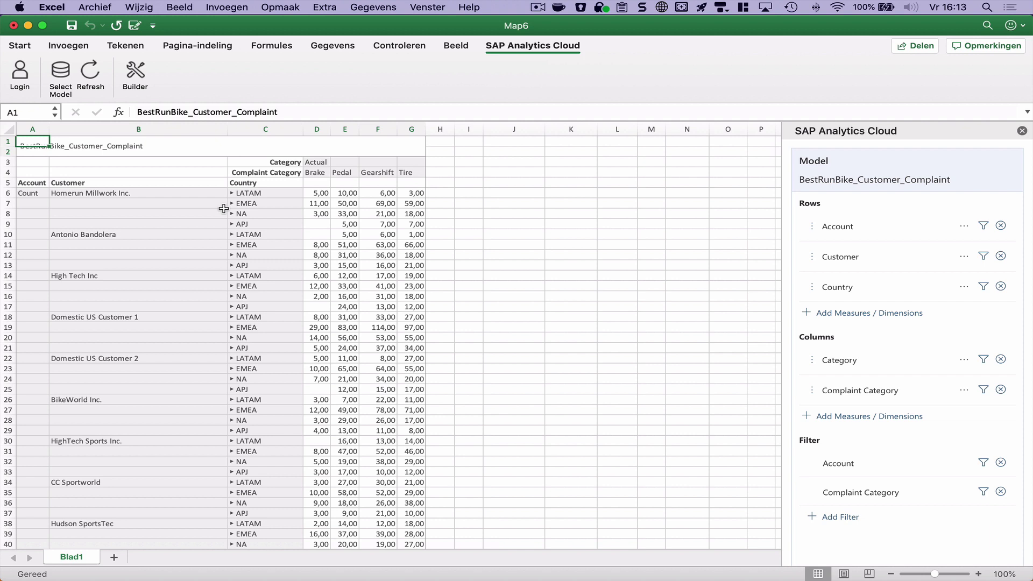
Step: Check the Brake count in D6 and Gearshift count in F6, then switch to Excel Online
{"action": "left_click", "coordinate": [319, 196]}
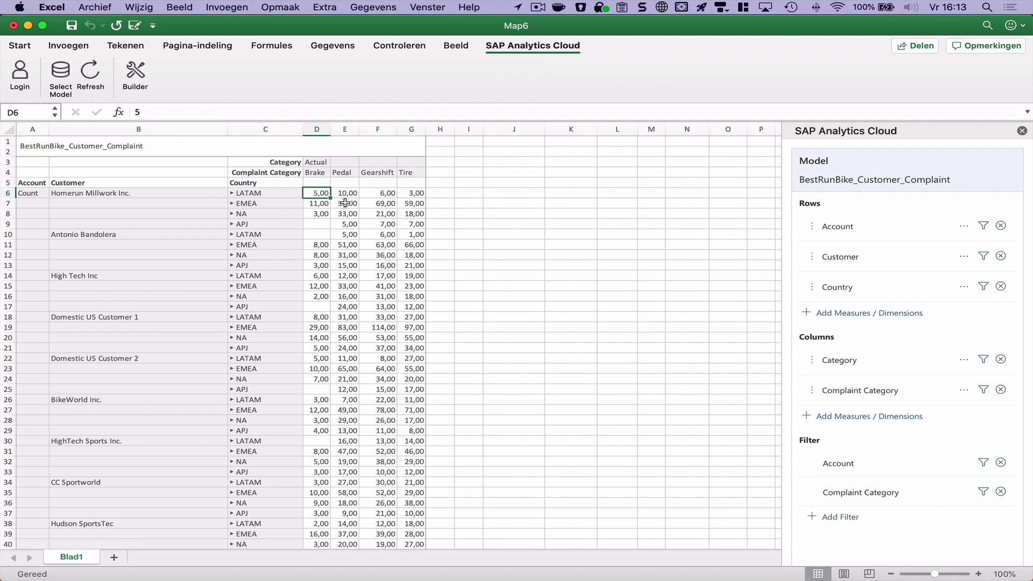
{"action": "scroll", "coordinate": [333, 193], "scroll_direction": "up", "scroll_amount": 2}
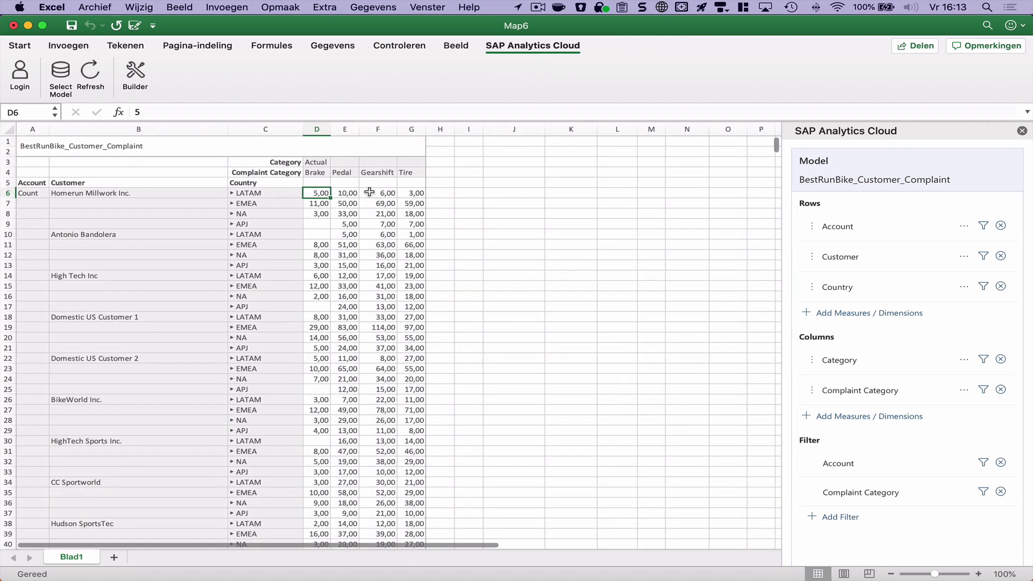
{"action": "left_click", "coordinate": [369, 192]}
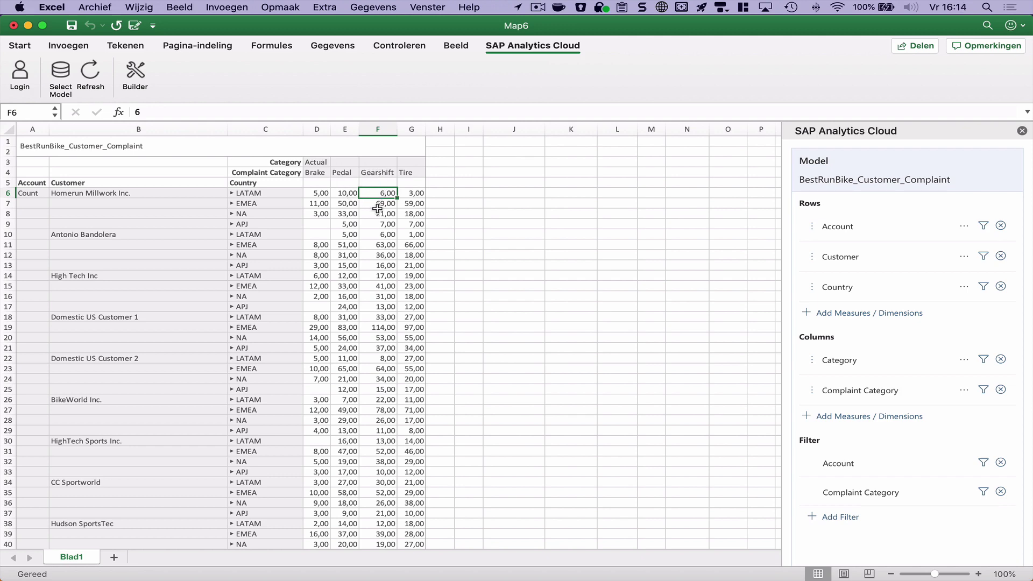
{"action": "key", "text": "super+Tab"}
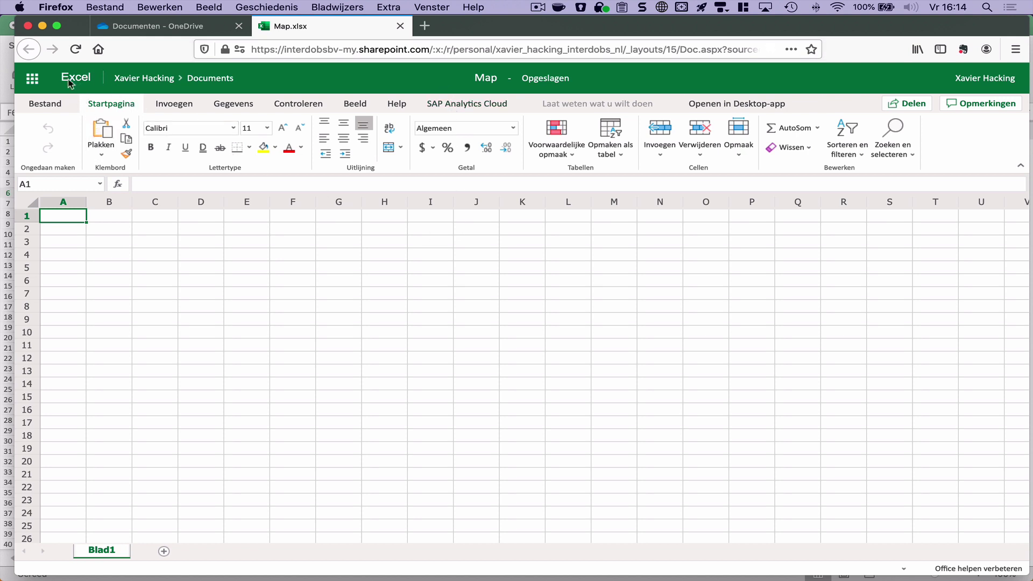
Step: Log in to the SAP Analytics Cloud tenant from the Excel Online add-in ribbon
{"action": "left_click", "coordinate": [481, 104]}
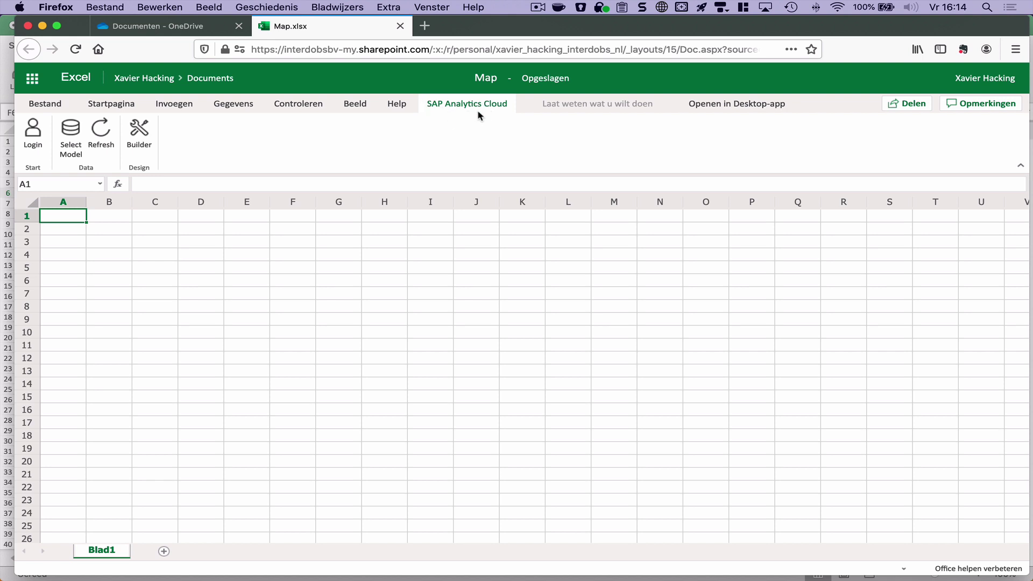
{"action": "left_click", "coordinate": [34, 138]}
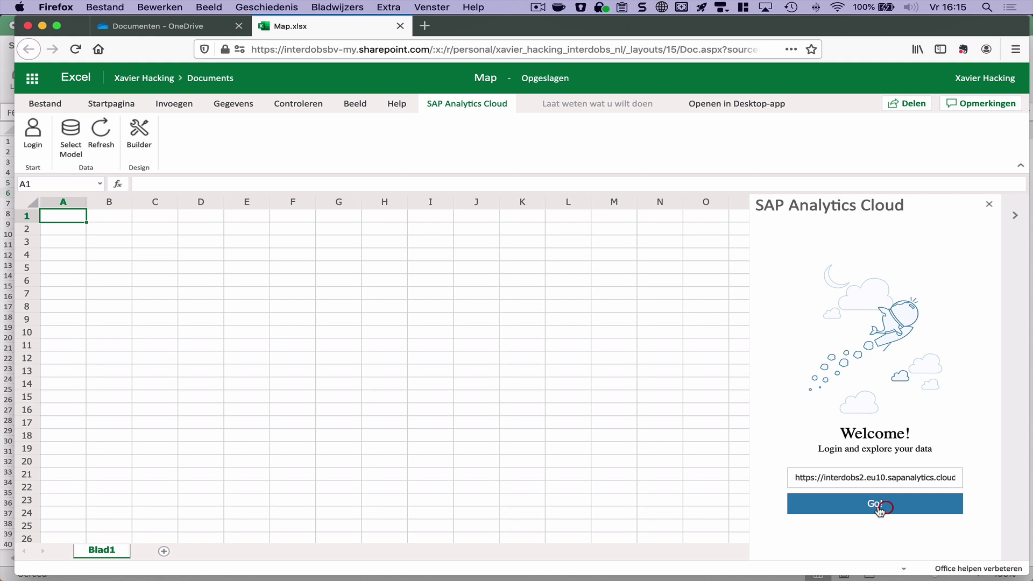
{"action": "left_click", "coordinate": [879, 506]}
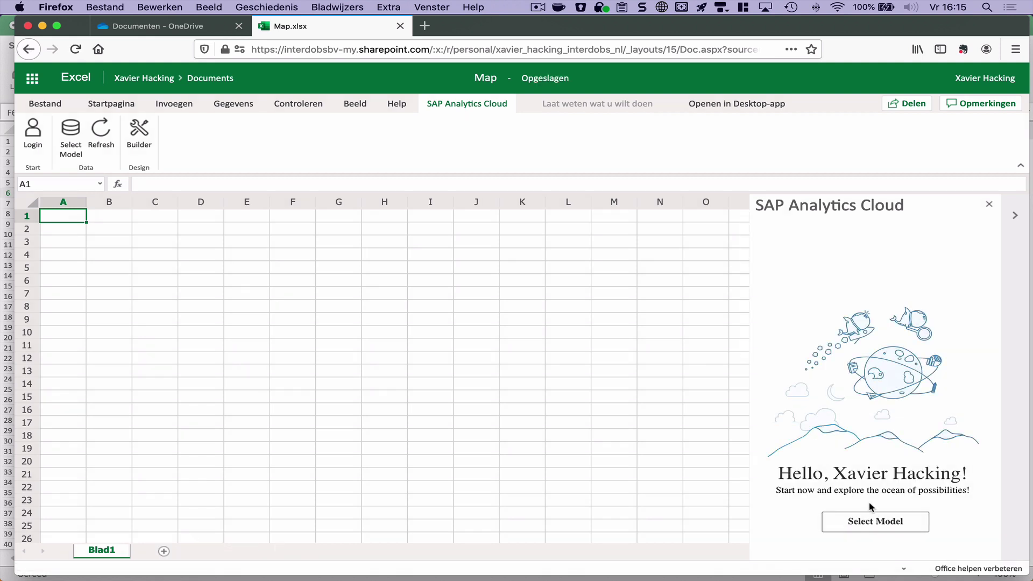
Step: Load the BestRunBike_Customer_Complaint model into Map.xlsx via Select Model
{"action": "left_click", "coordinate": [871, 520]}
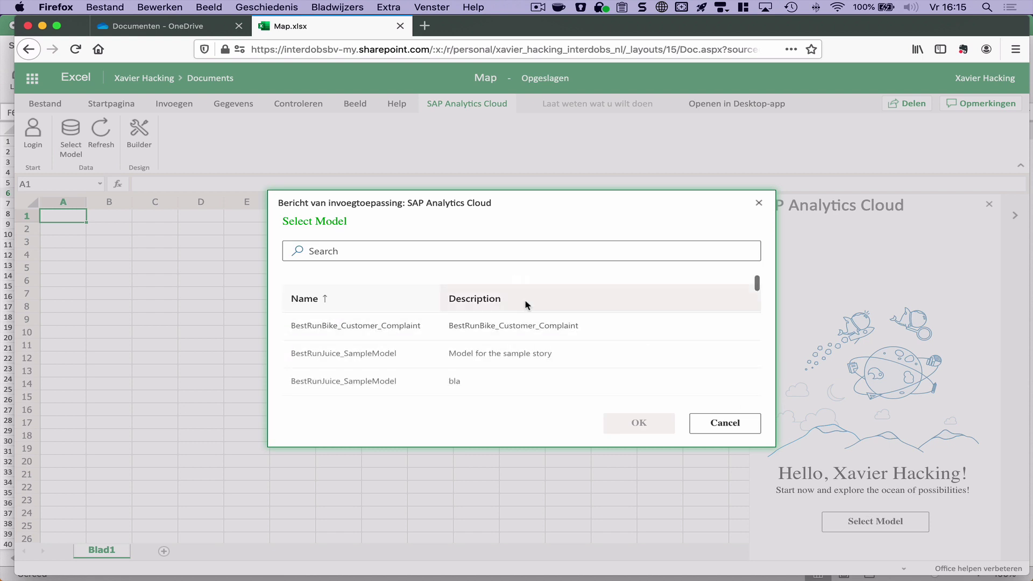
{"action": "left_click", "coordinate": [367, 325]}
{"action": "left_click", "coordinate": [637, 425]}
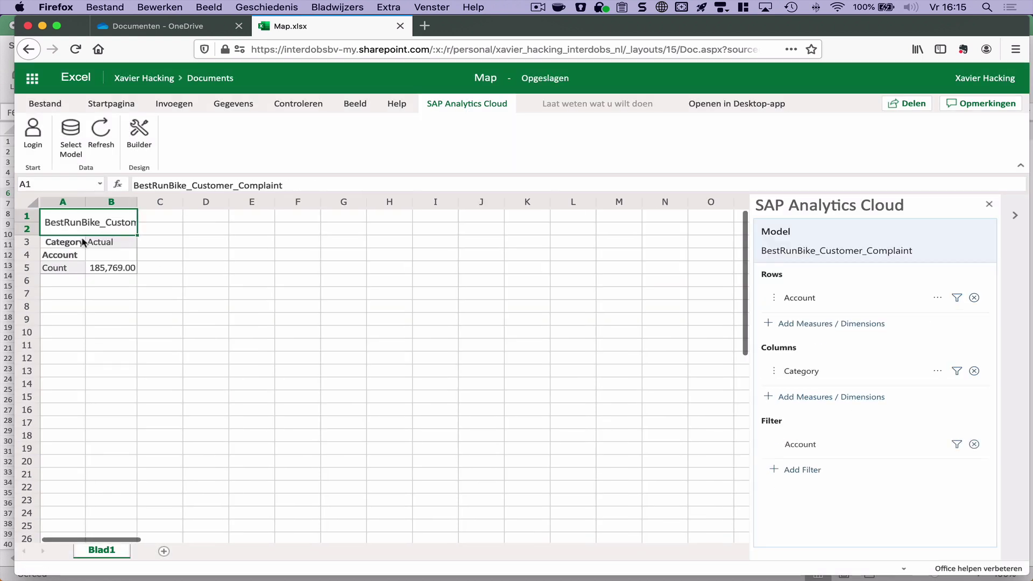
Step: Add Country to the table rows
{"action": "left_click", "coordinate": [805, 324]}
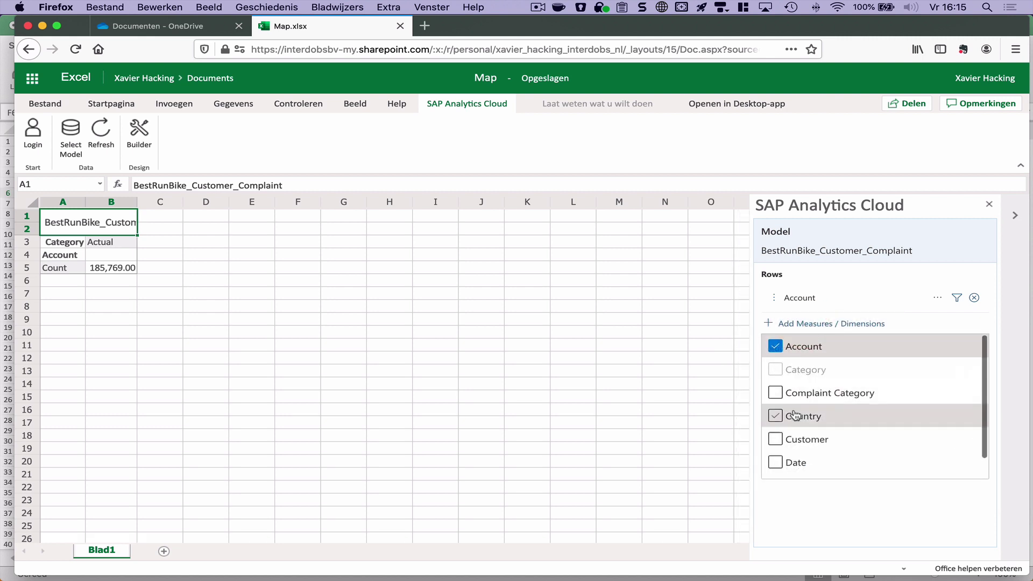
{"action": "left_click", "coordinate": [776, 416]}
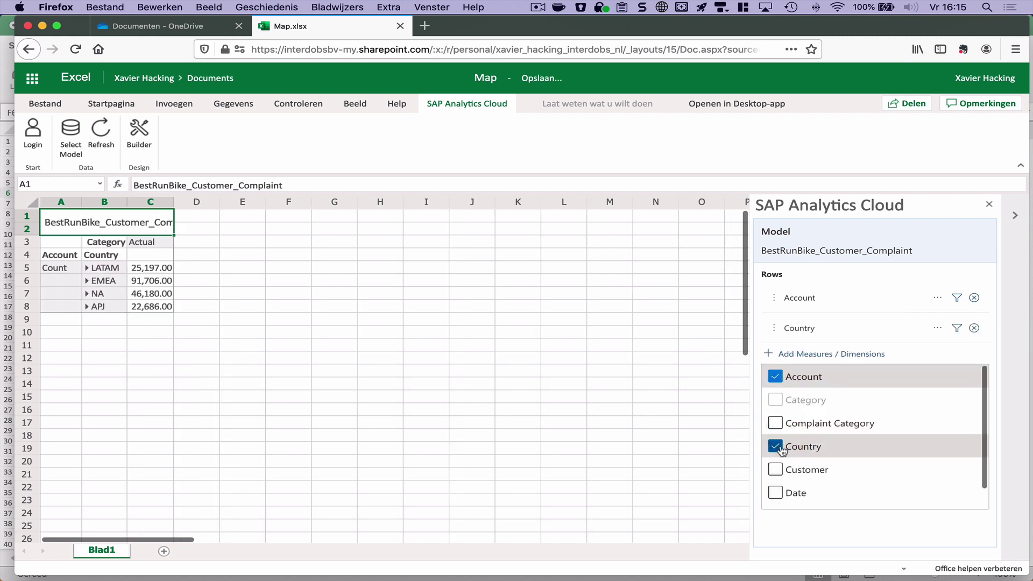
{"action": "left_click", "coordinate": [660, 437]}
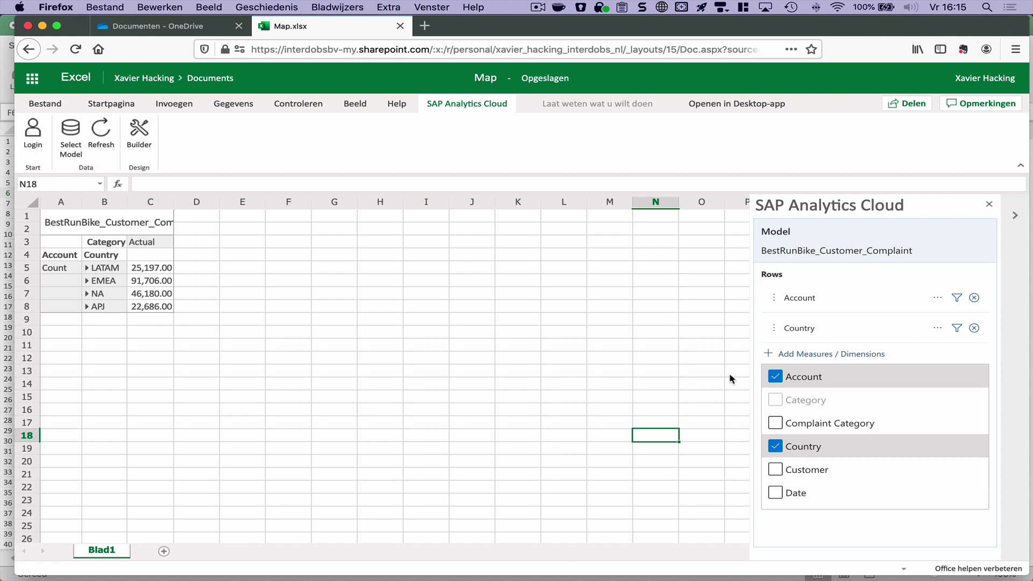
{"action": "left_click", "coordinate": [700, 345]}
{"action": "left_click", "coordinate": [838, 335]}
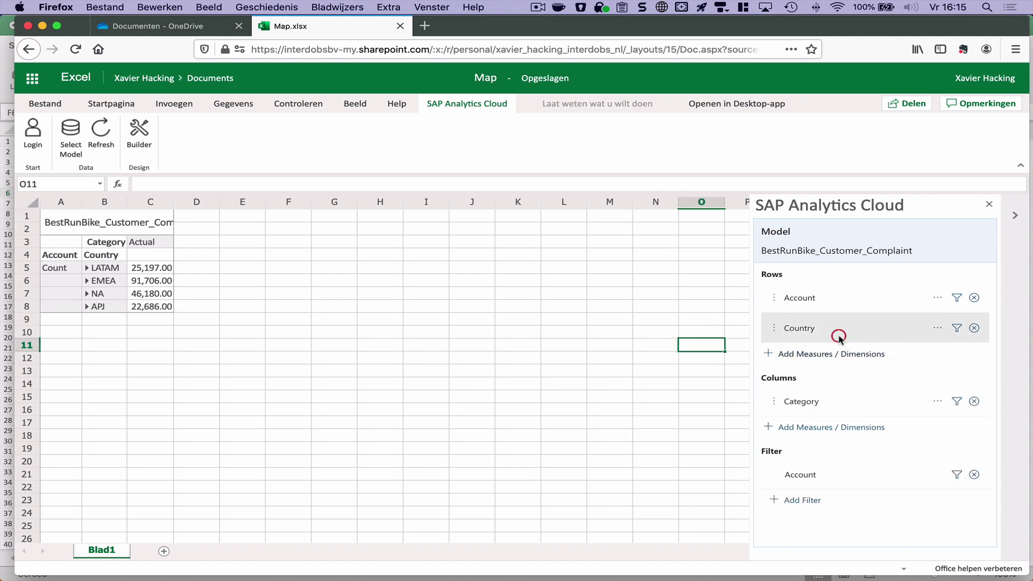
{"action": "left_click", "coordinate": [90, 271]}
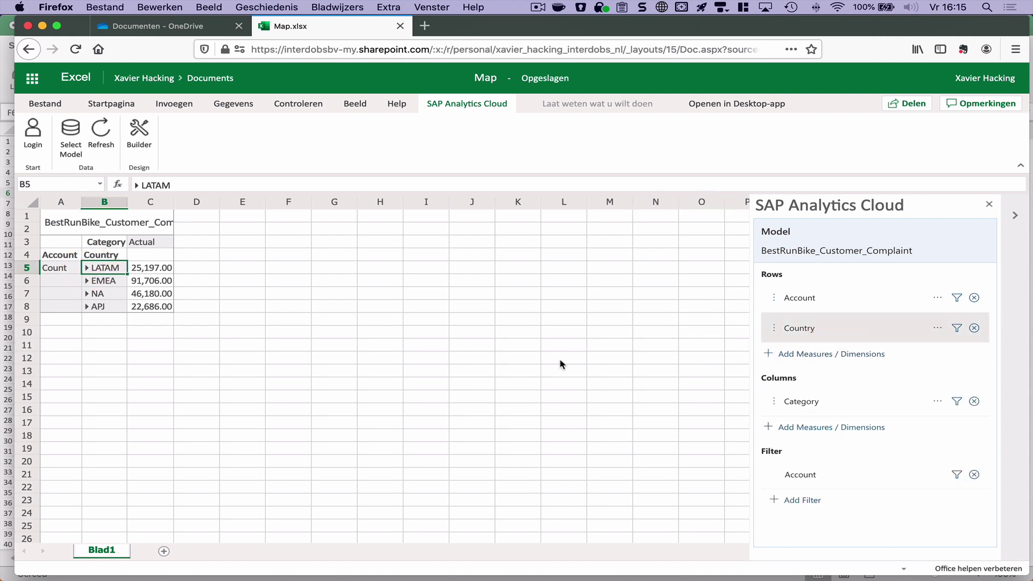
Step: Add Date to the table columns
{"action": "left_click", "coordinate": [847, 431]}
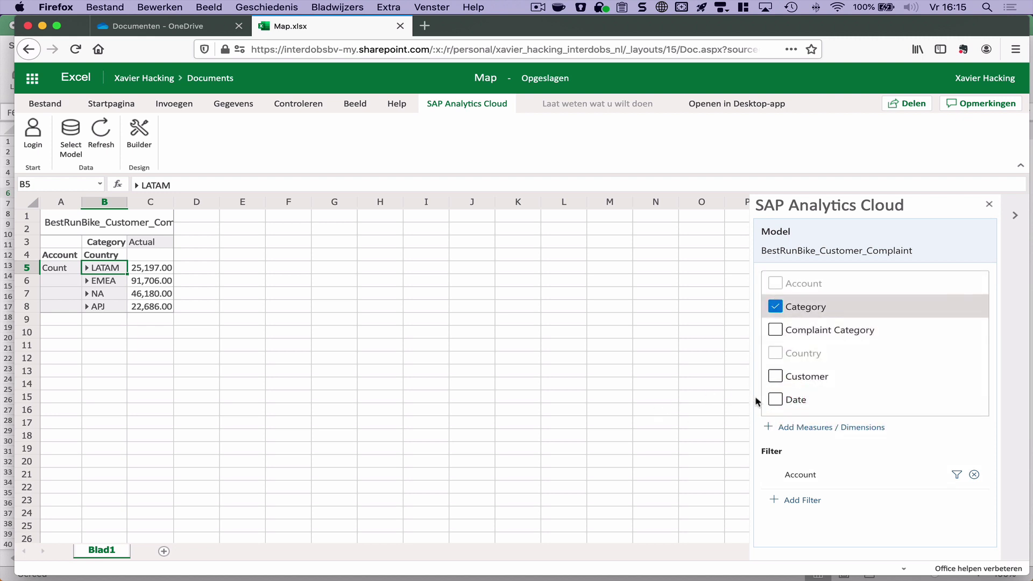
{"action": "left_click", "coordinate": [775, 399]}
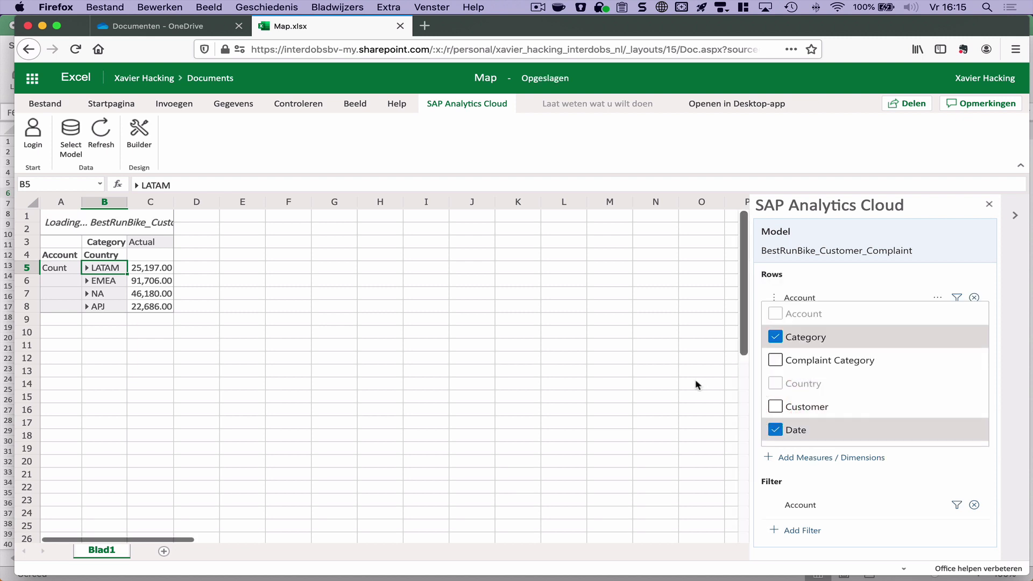
{"action": "left_click", "coordinate": [682, 383]}
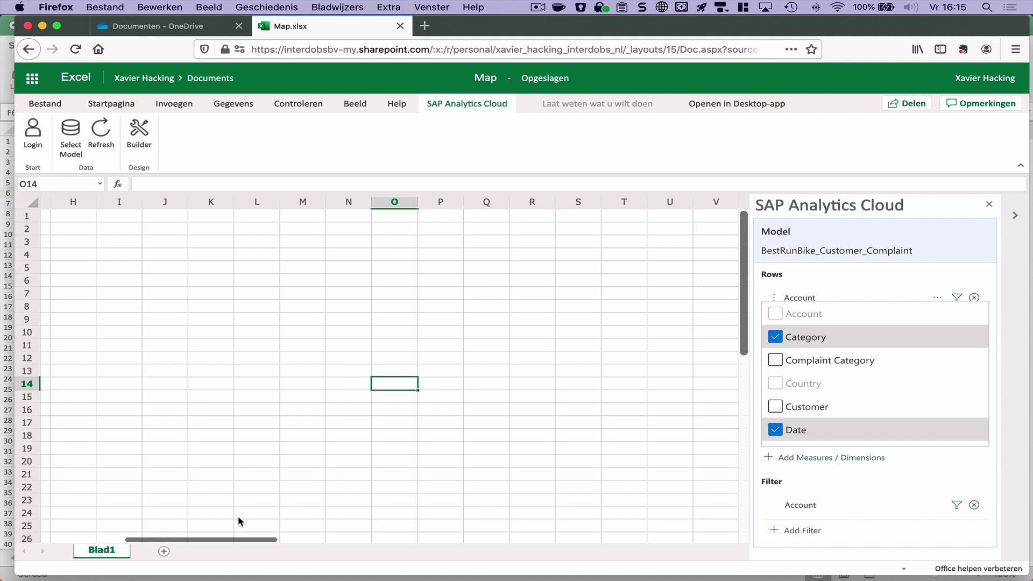
{"action": "left_click_drag", "start_coordinate": [231, 538], "coordinate": [62, 537]}
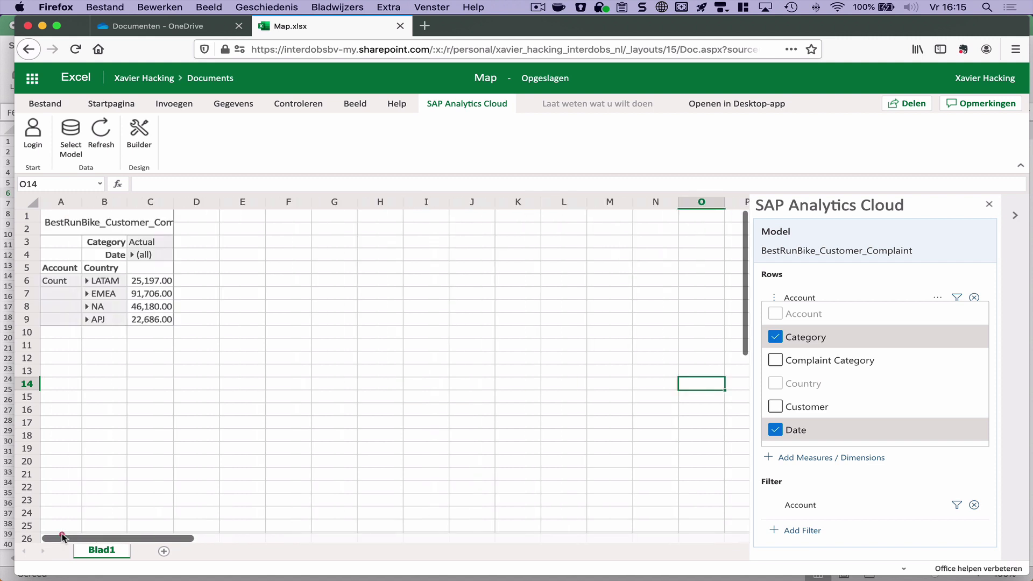
Step: Expand Date (all) into years, 2017 into quarters, and Q2 into months
{"action": "left_click", "coordinate": [133, 257]}
{"action": "left_click", "coordinate": [133, 255]}
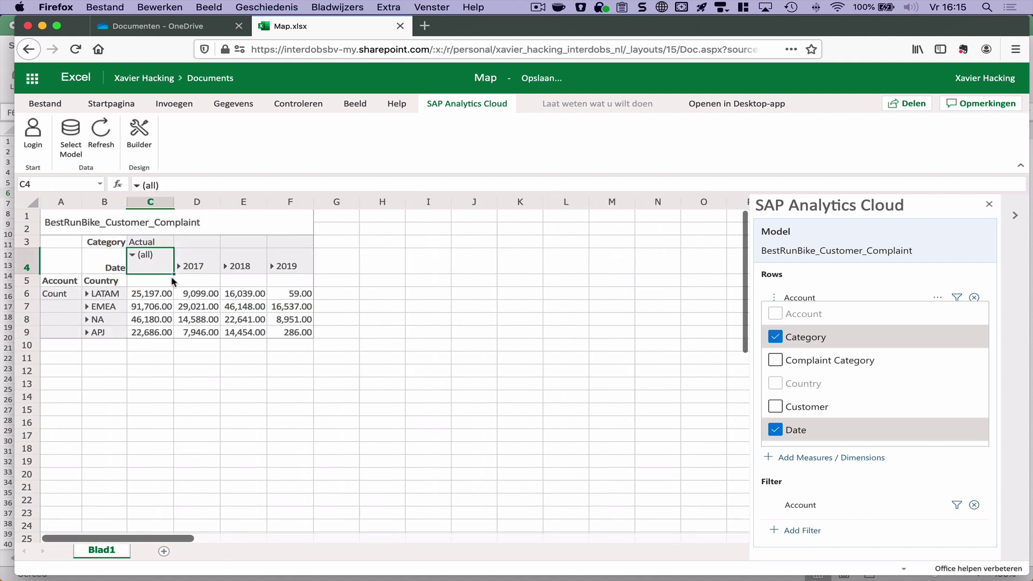
{"action": "left_click", "coordinate": [179, 266]}
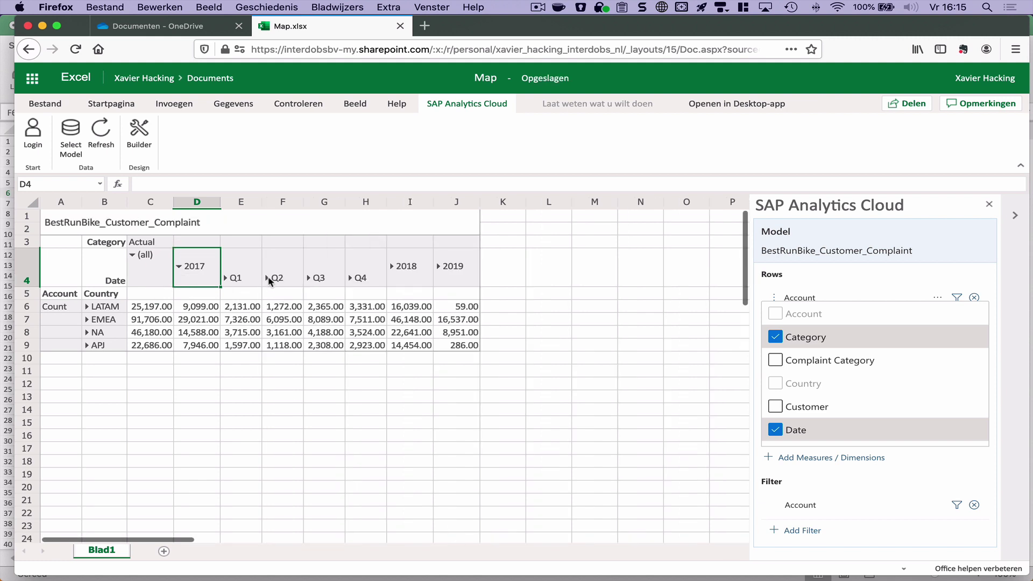
{"action": "left_click", "coordinate": [268, 278]}
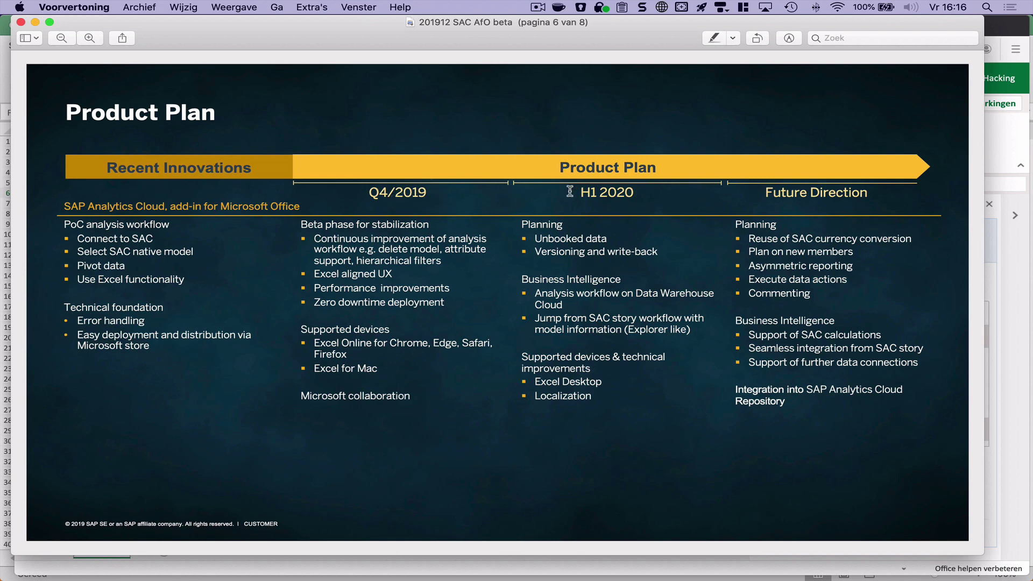
Step: Maximise the Product Plan slide and highlight the H1 2020 and Future Direction planning items
{"action": "key", "text": "ctrl+alt+Return"}
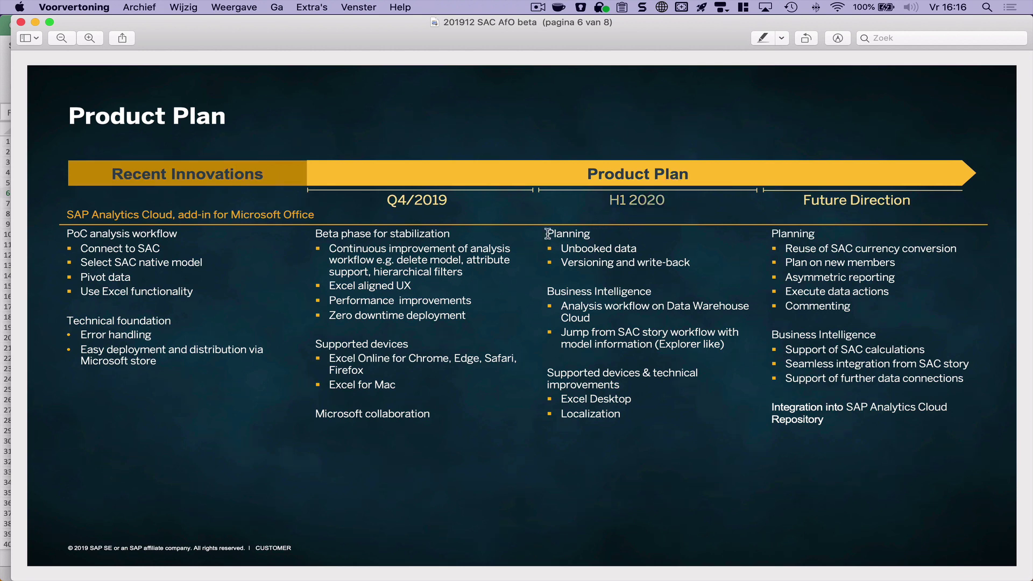
{"action": "left_click_drag", "start_coordinate": [548, 234], "coordinate": [694, 272]}
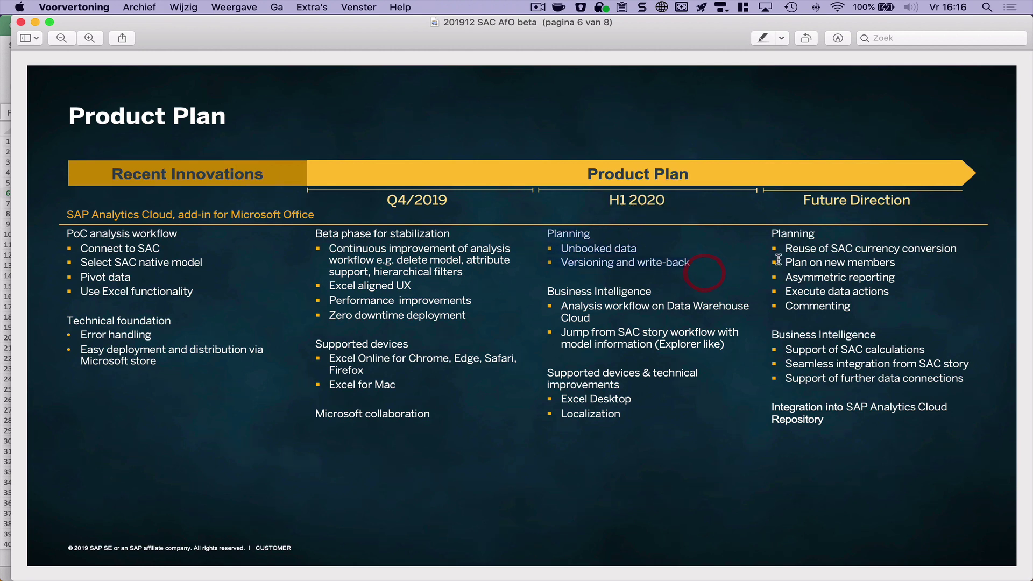
{"action": "left_click_drag", "start_coordinate": [771, 234], "coordinate": [878, 317]}
{"action": "left_click", "coordinate": [872, 314]}
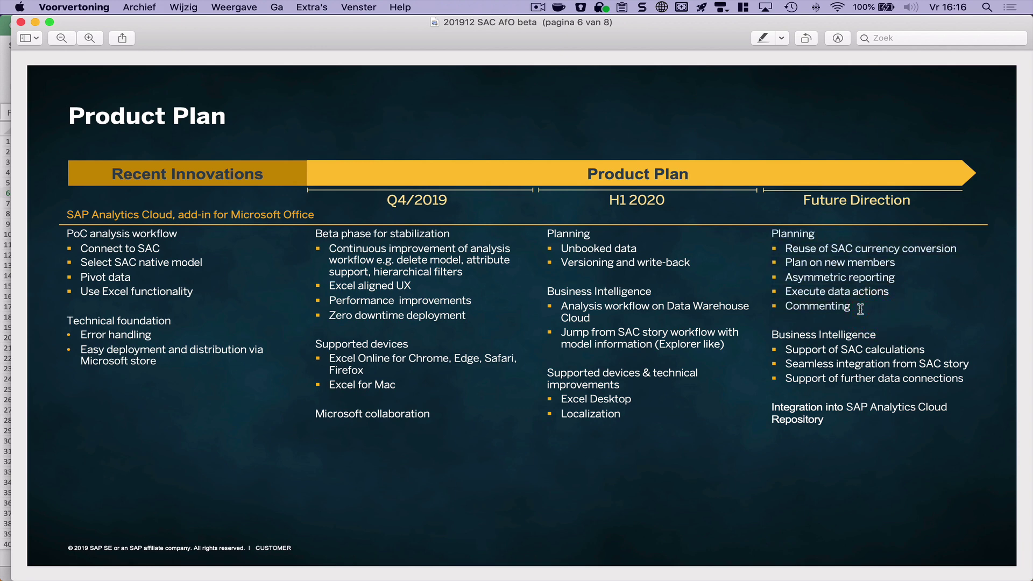
Step: Highlight further slide text, including 'Support of further data connections', then clear the selection
{"action": "left_click_drag", "start_coordinate": [771, 408], "coordinate": [838, 428]}
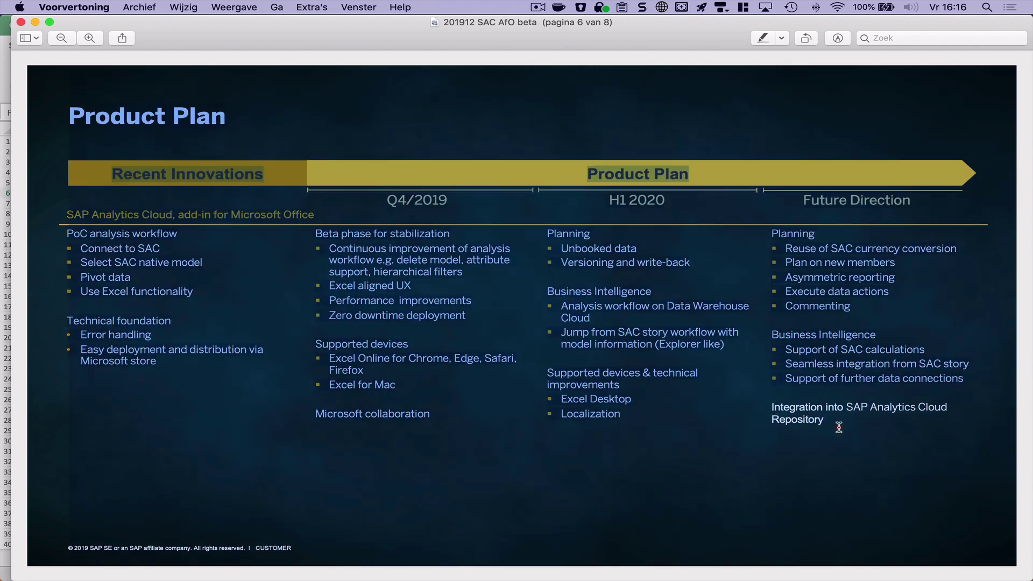
{"action": "left_click", "coordinate": [829, 403]}
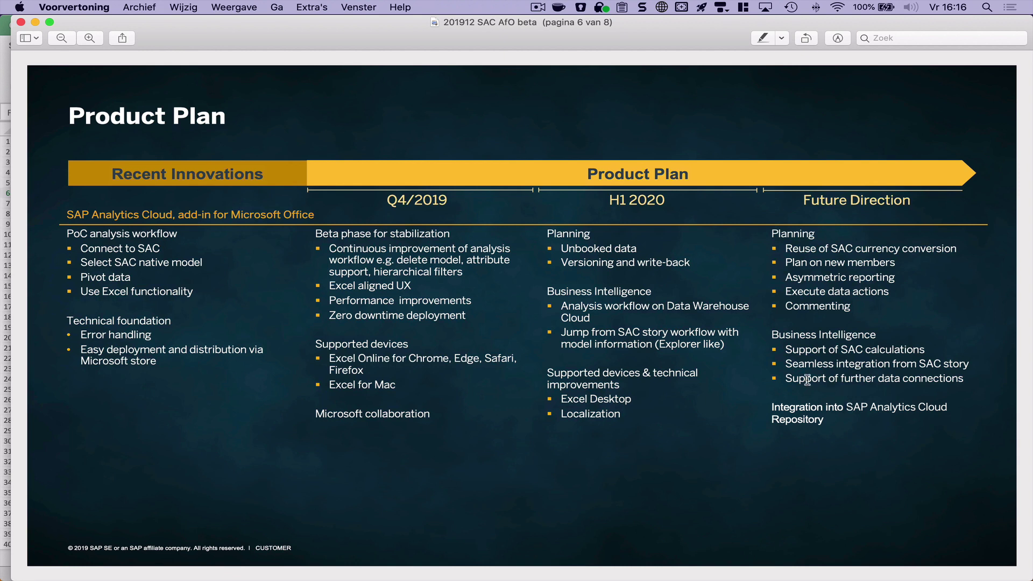
{"action": "left_click_drag", "start_coordinate": [785, 379], "coordinate": [966, 378]}
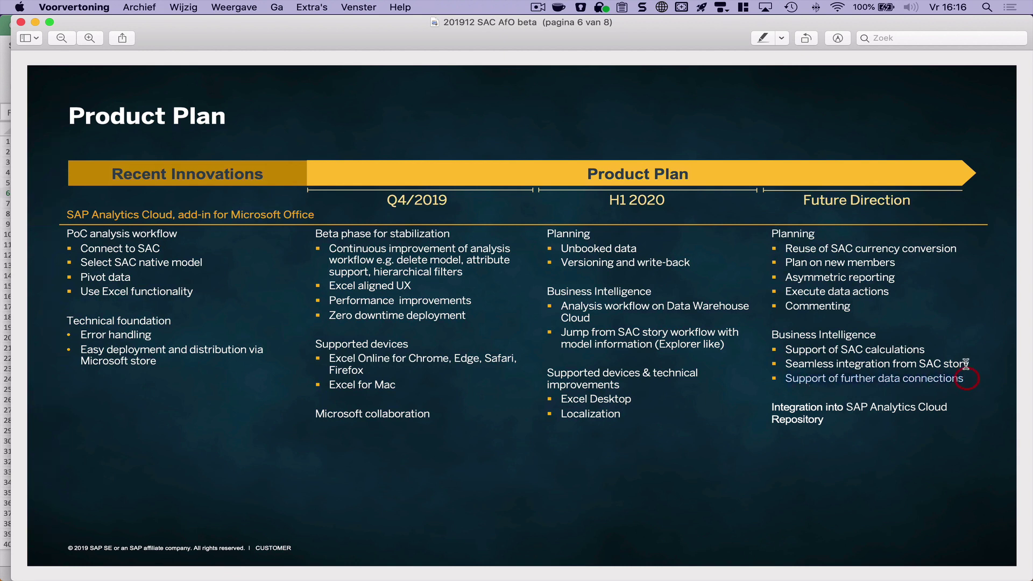
{"action": "left_click", "coordinate": [966, 364]}
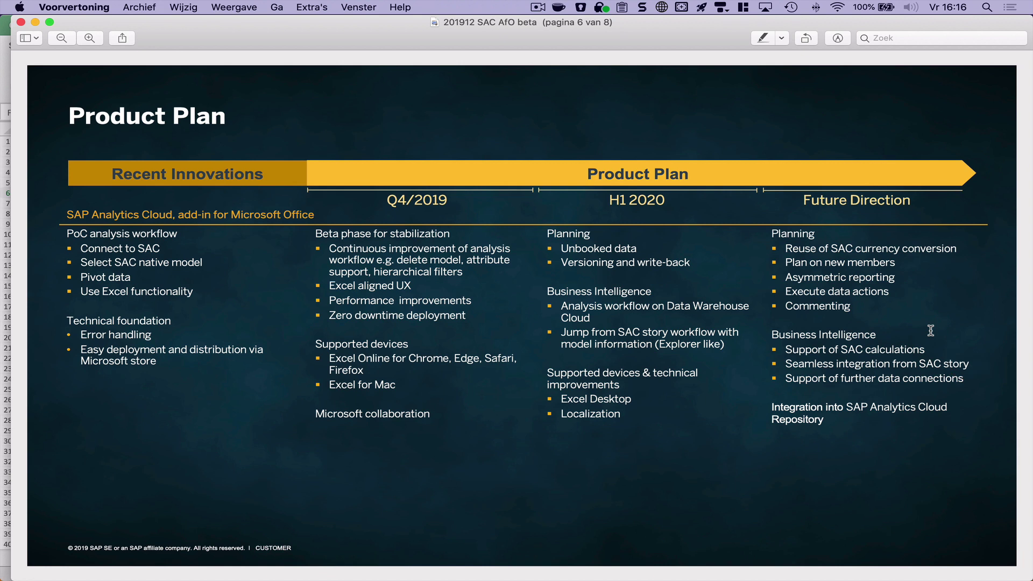